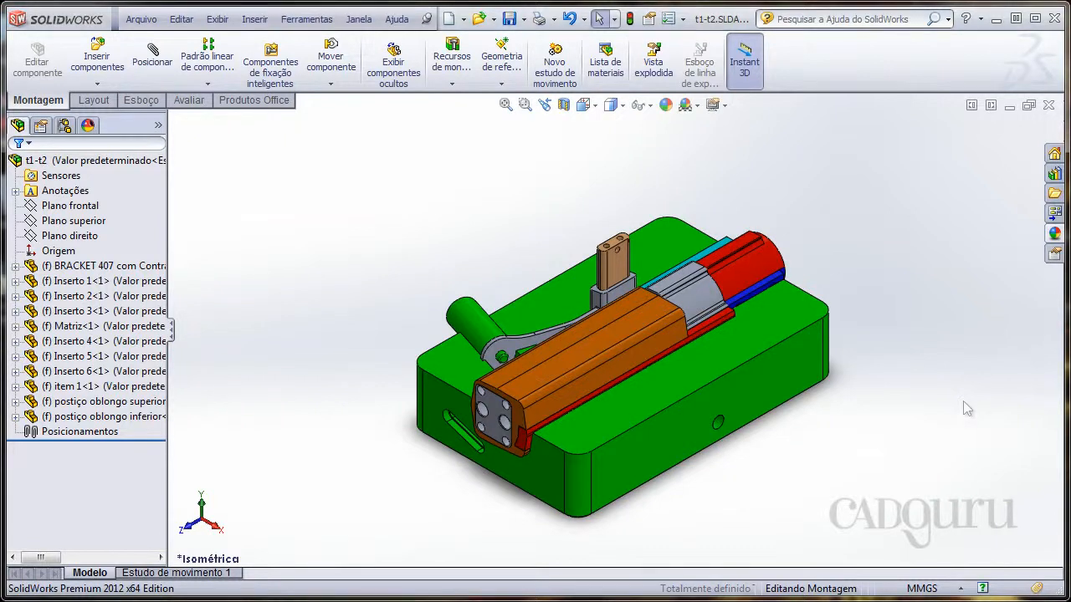
# Open the BRACKET 407 component from the assembly in its own part window, declining feature recognition.
pyautogui.moveTo(833, 306); pyautogui.dragTo(813, 366, button='middle')
pyautogui.scroll(-3, 585, 345)
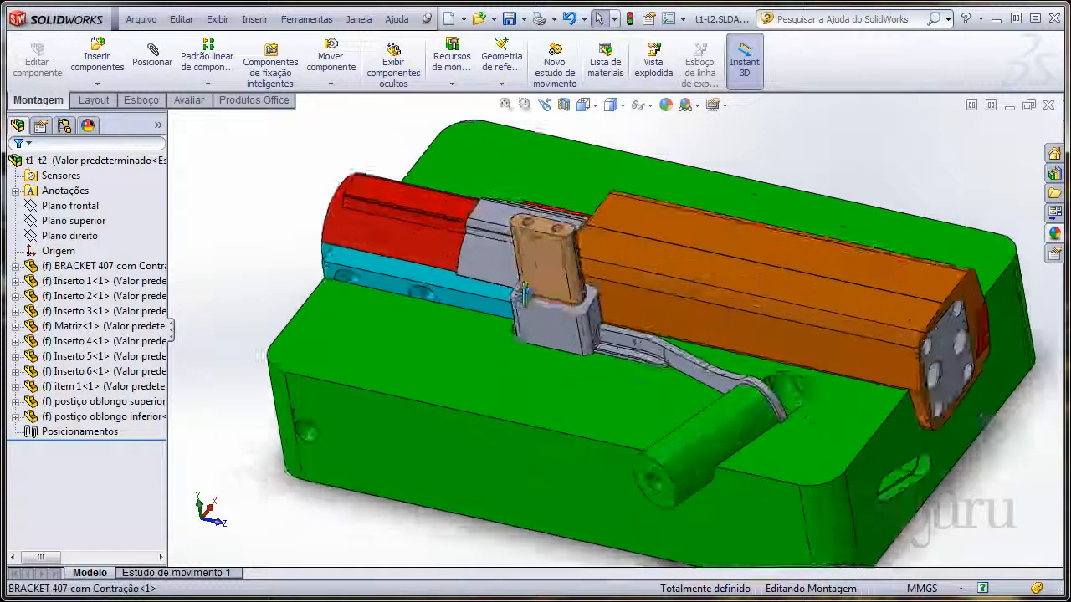
pyautogui.moveTo(545, 341); pyautogui.dragTo(482, 313, button='middle')
pyautogui.rightClick(482, 313)
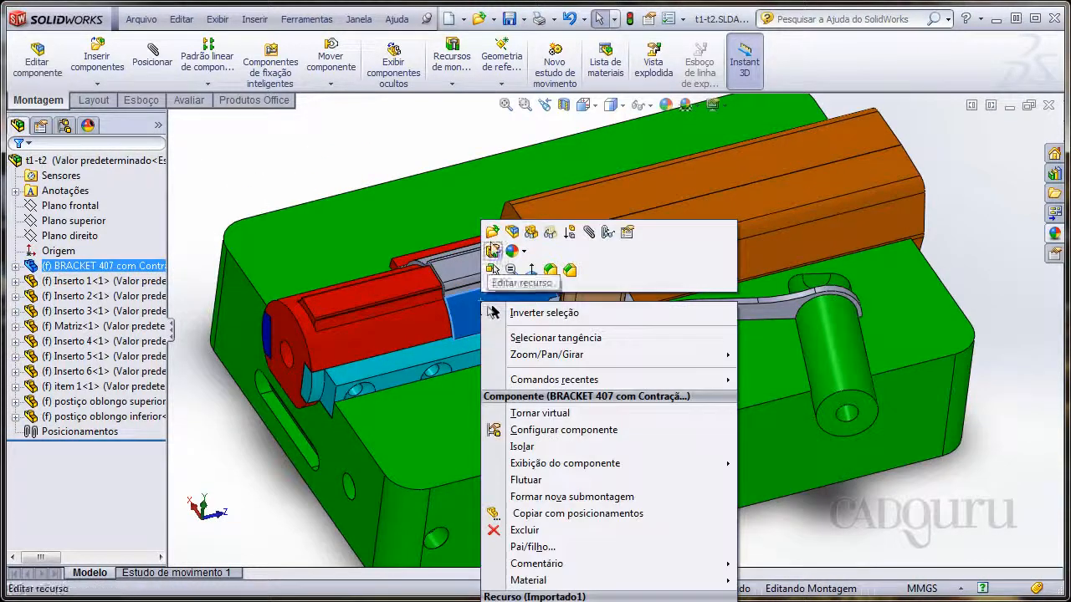
pyautogui.click(493, 250)
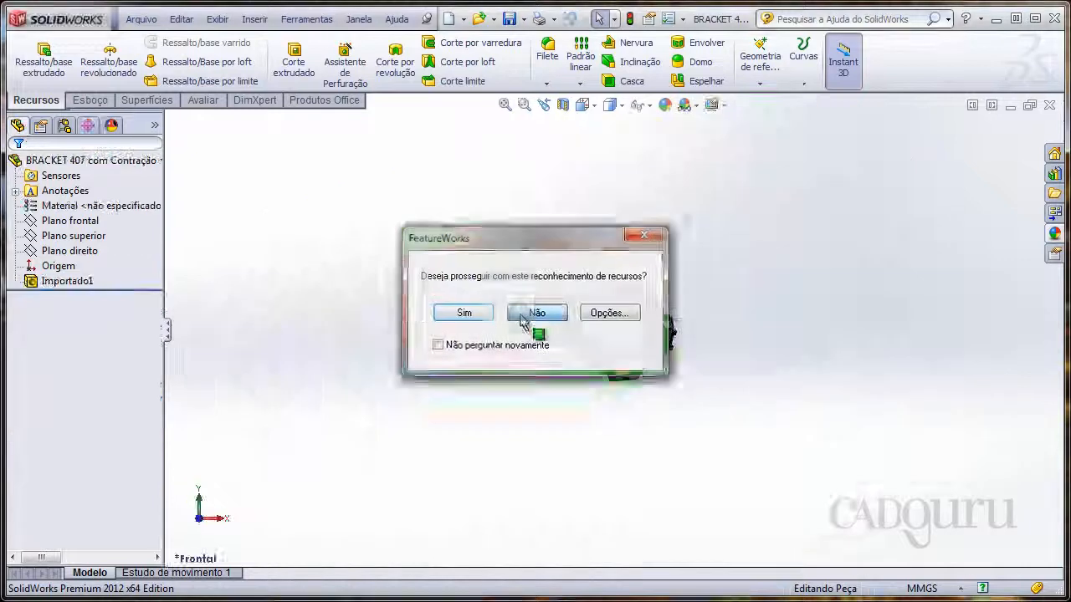
pyautogui.click(521, 316)
# Examine the bracket part from several angles and close it to return to the assembly.
pyautogui.moveTo(535, 270); pyautogui.dragTo(661, 247, button='middle')
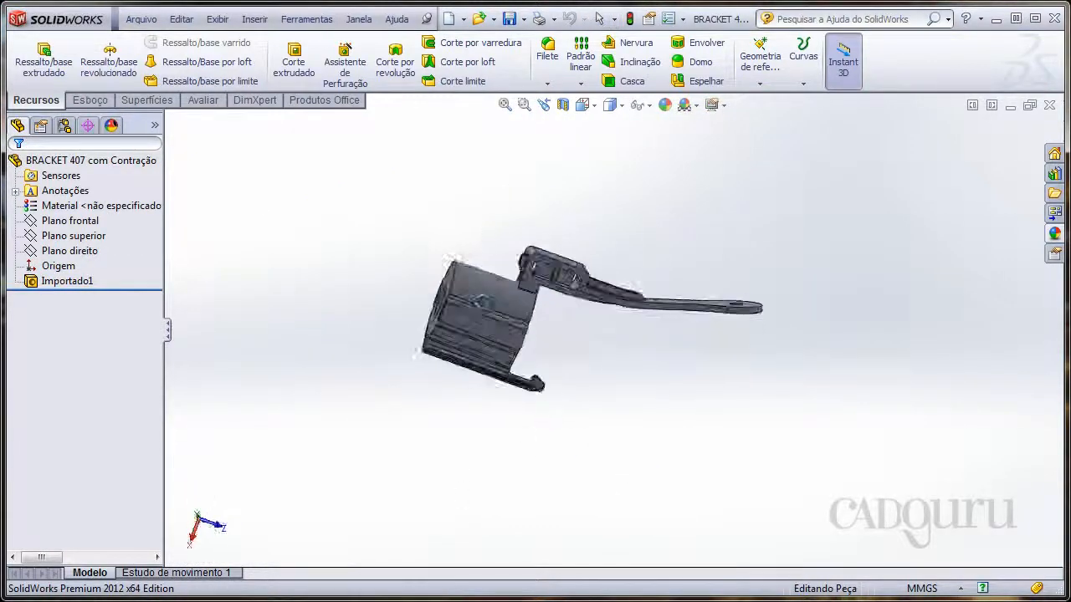
pyautogui.moveTo(483, 302); pyautogui.dragTo(530, 313, button='middle')
pyautogui.scroll(-4, 633, 342)
pyautogui.moveTo(574, 349); pyautogui.dragTo(534, 365, button='middle')
pyautogui.click(1050, 105)
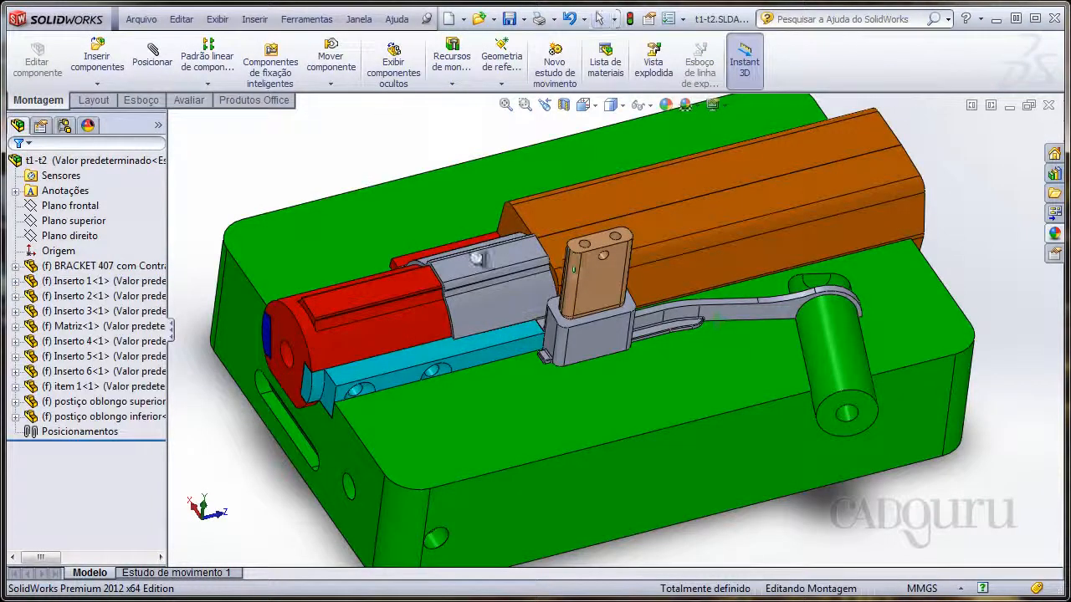
# Start a Hole Wizard assembly feature for an ISO counterbored hole, size M10, normal fit, through all.
pyautogui.scroll(3, 477, 258)
pyautogui.moveTo(477, 257)
pyautogui.mouseDown(button='middle')
pyautogui.moveTo(442, 239)
pyautogui.moveTo(460, 253)
pyautogui.mouseUp(button='middle')
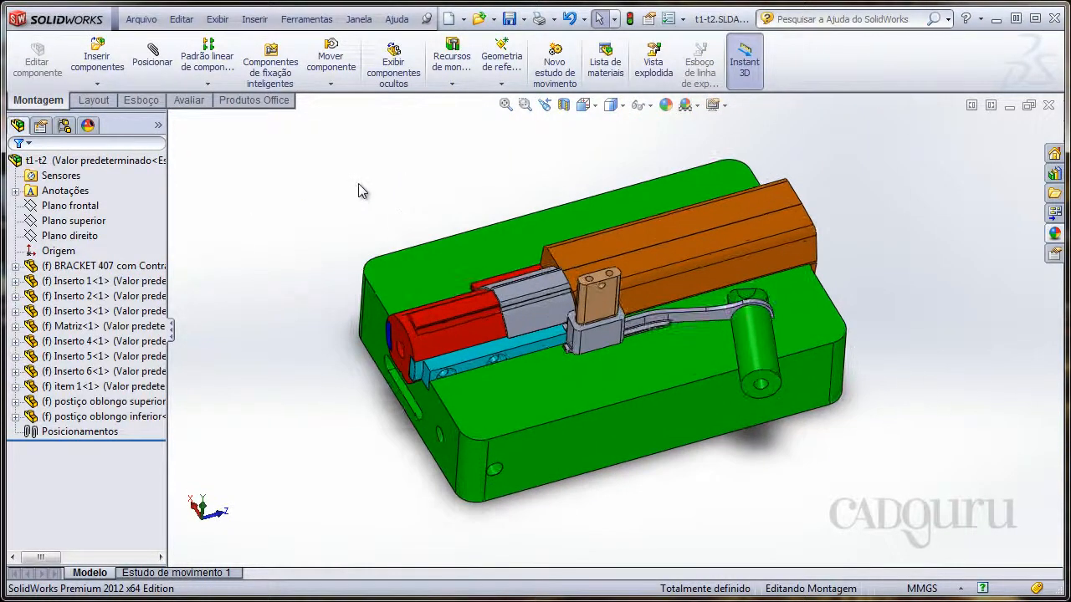
pyautogui.moveTo(348, 219); pyautogui.dragTo(368, 167, button='middle')
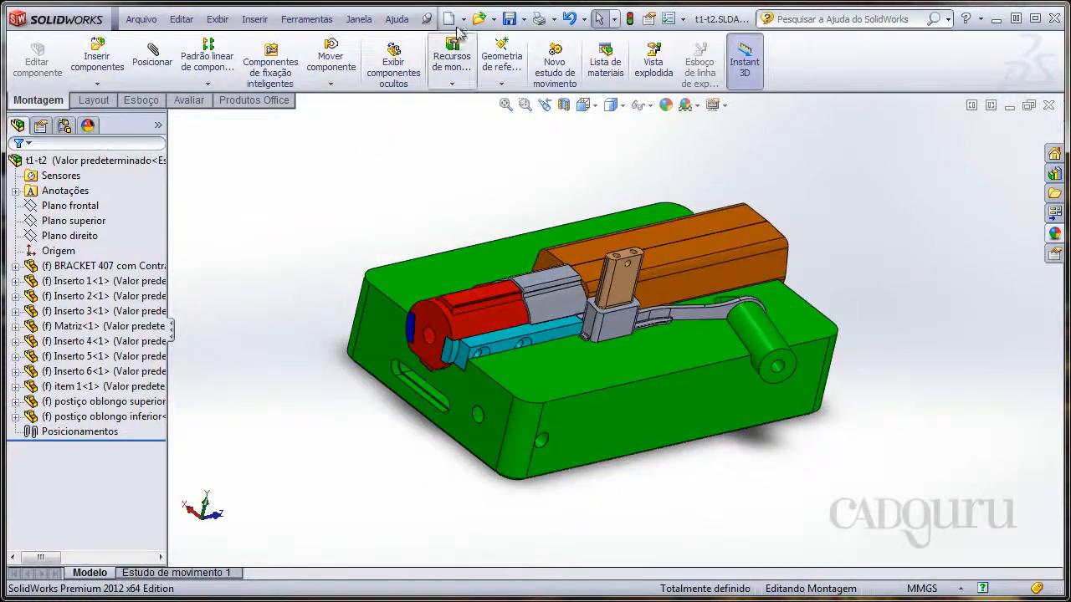
pyautogui.click(451, 83)
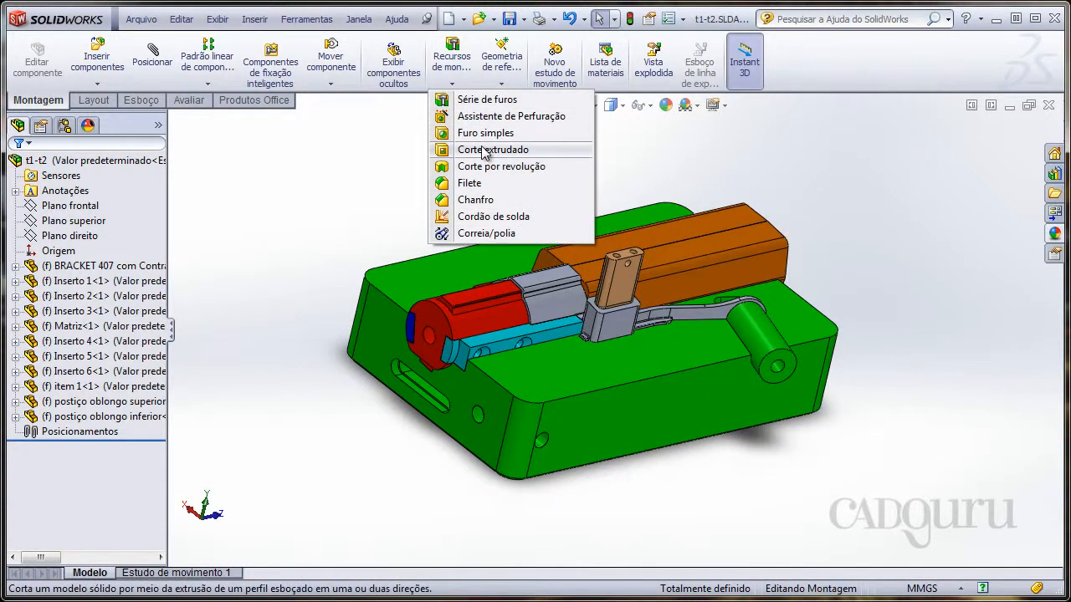
pyautogui.click(497, 118)
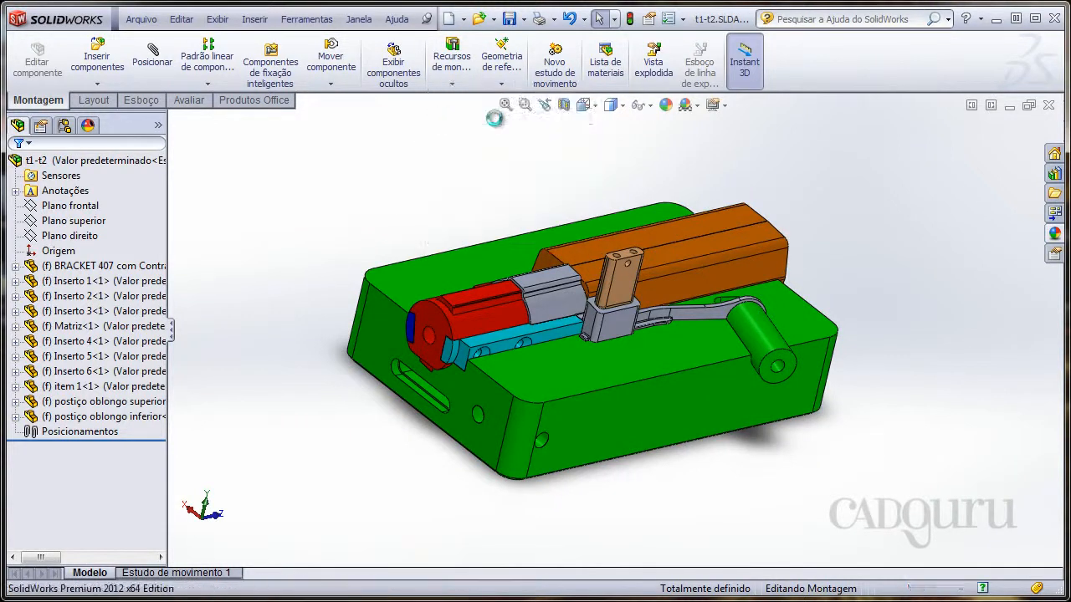
pyautogui.moveTo(439, 169); pyautogui.dragTo(353, 249, button='middle')
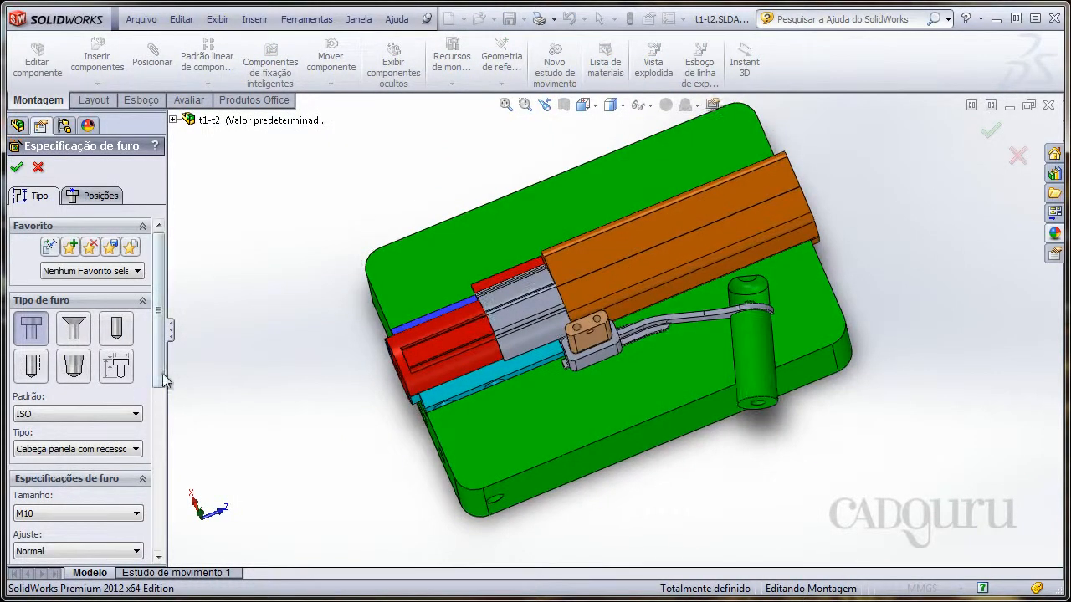
pyautogui.moveTo(162, 374); pyautogui.dragTo(158, 417)
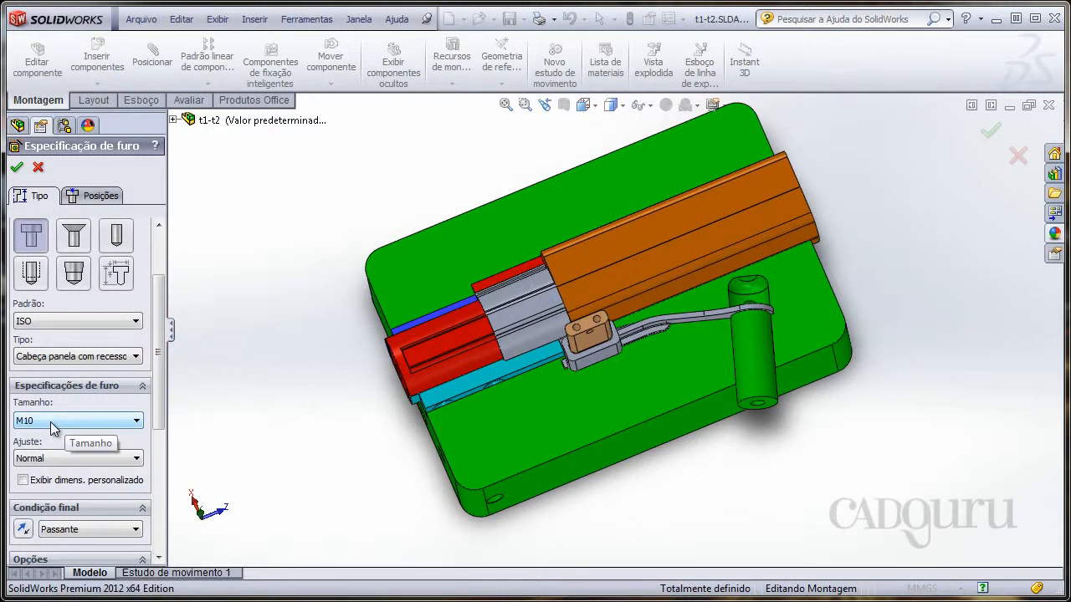
pyautogui.click(52, 421)
pyautogui.click(50, 421)
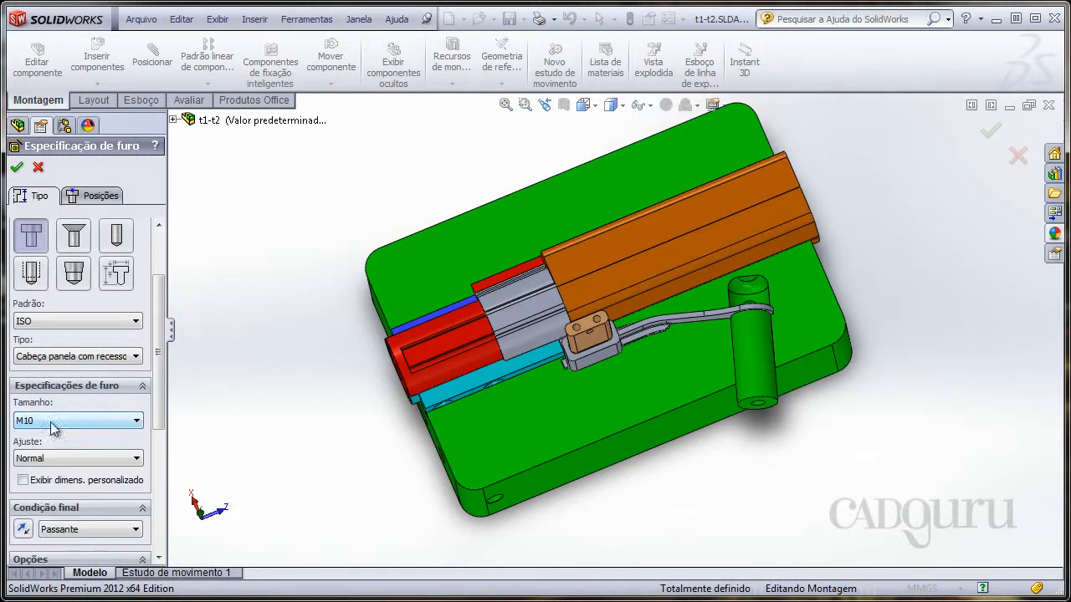
# Place three counterbored holes on the green Matriz block's top face, two on one side of the inserts and one on the other.
pyautogui.click(96, 196)
pyautogui.click(309, 303)
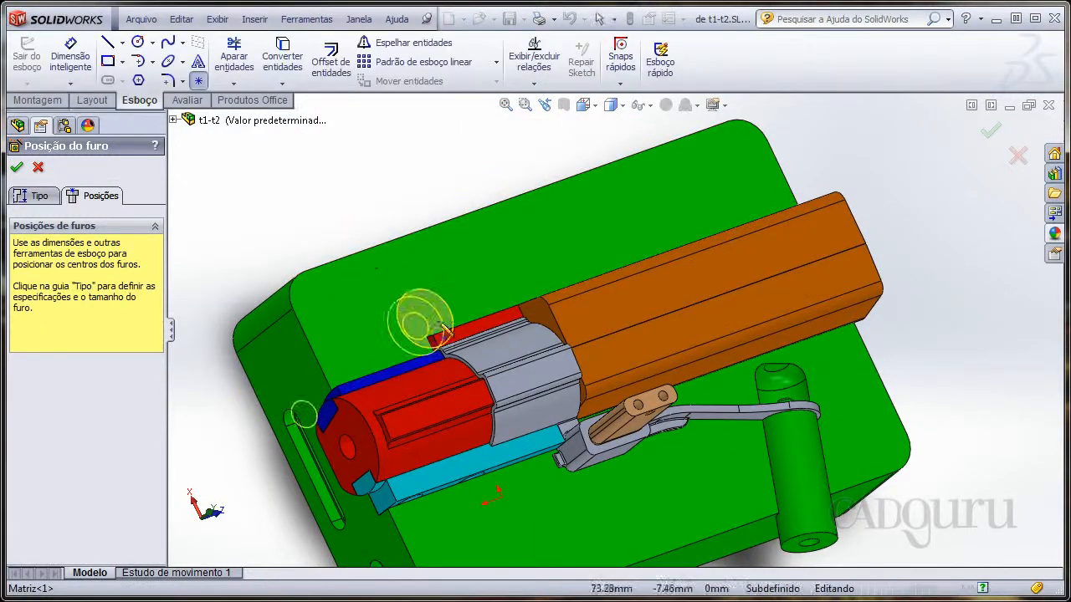
pyautogui.click(383, 309)
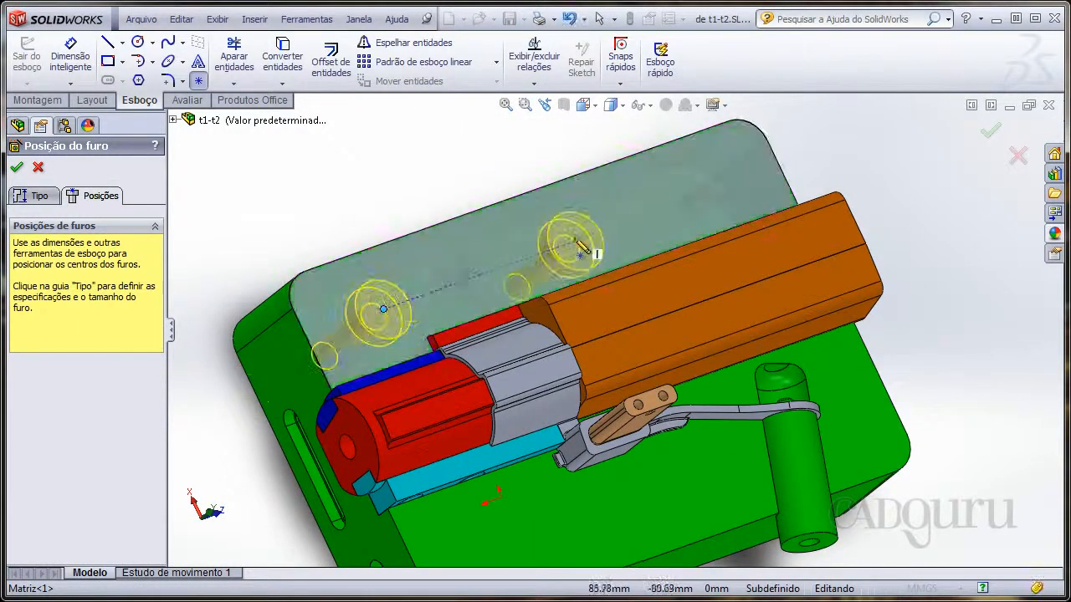
pyautogui.click(594, 225)
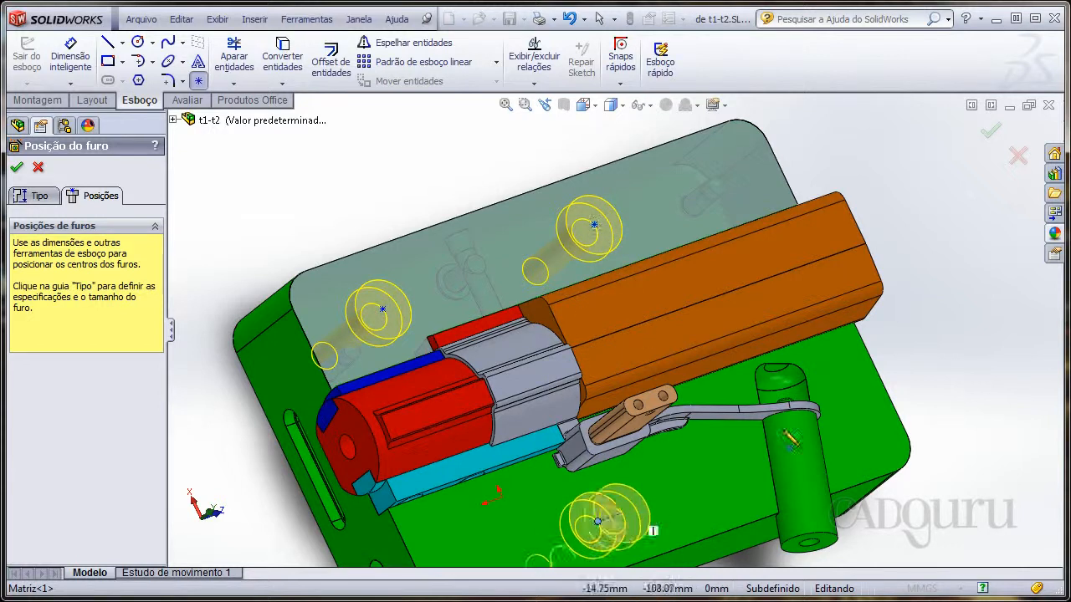
pyautogui.click(597, 521)
pyautogui.click(989, 134)
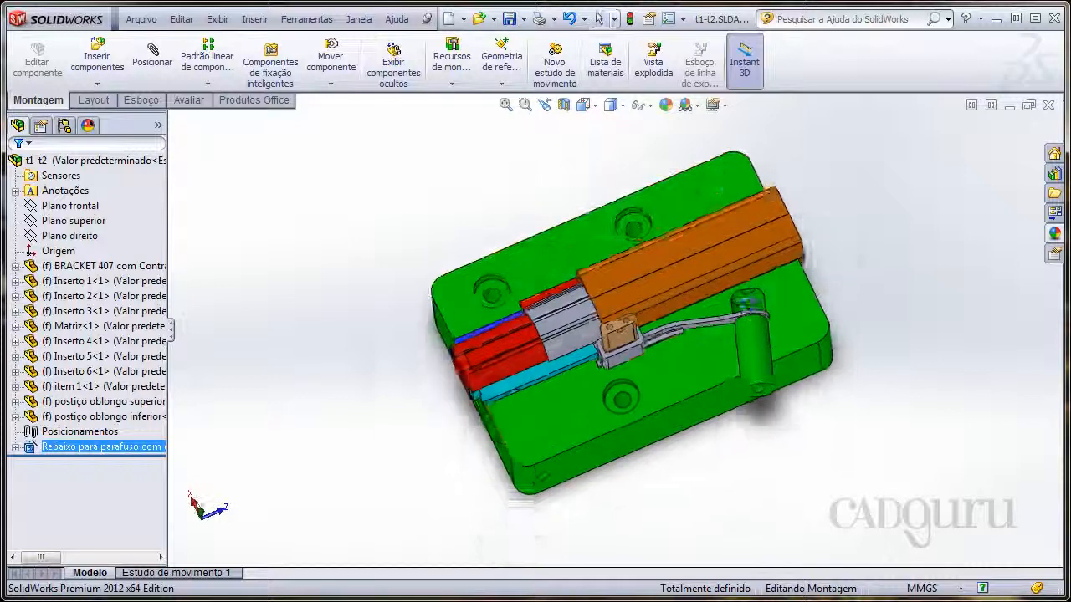
# Start an Extruded Cut assembly feature on the Matriz block's top face and view the sketch plane straight on.
pyautogui.click(452, 63)
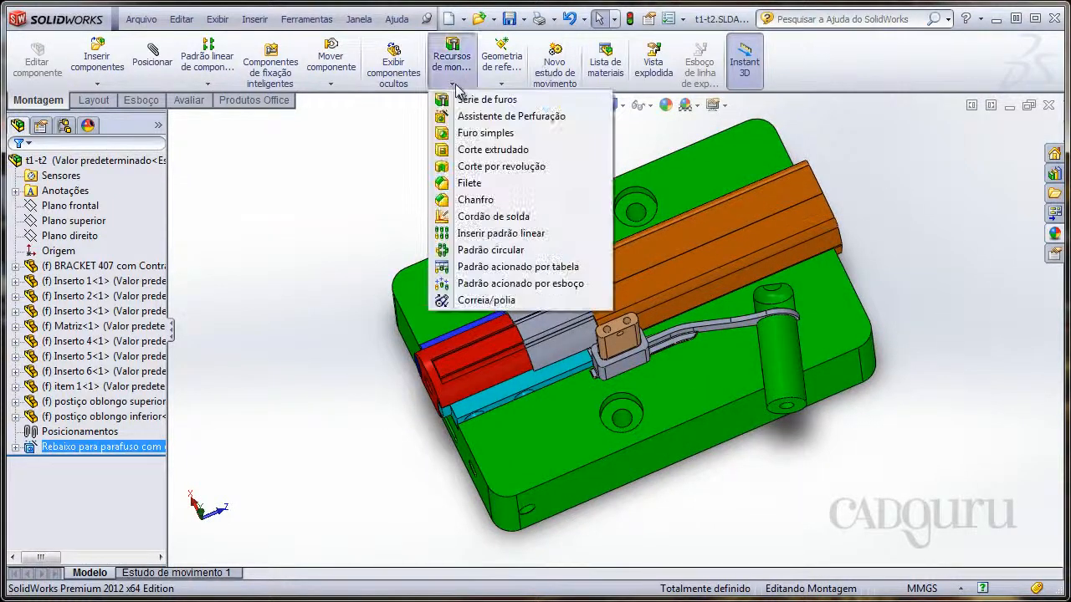
pyautogui.click(470, 151)
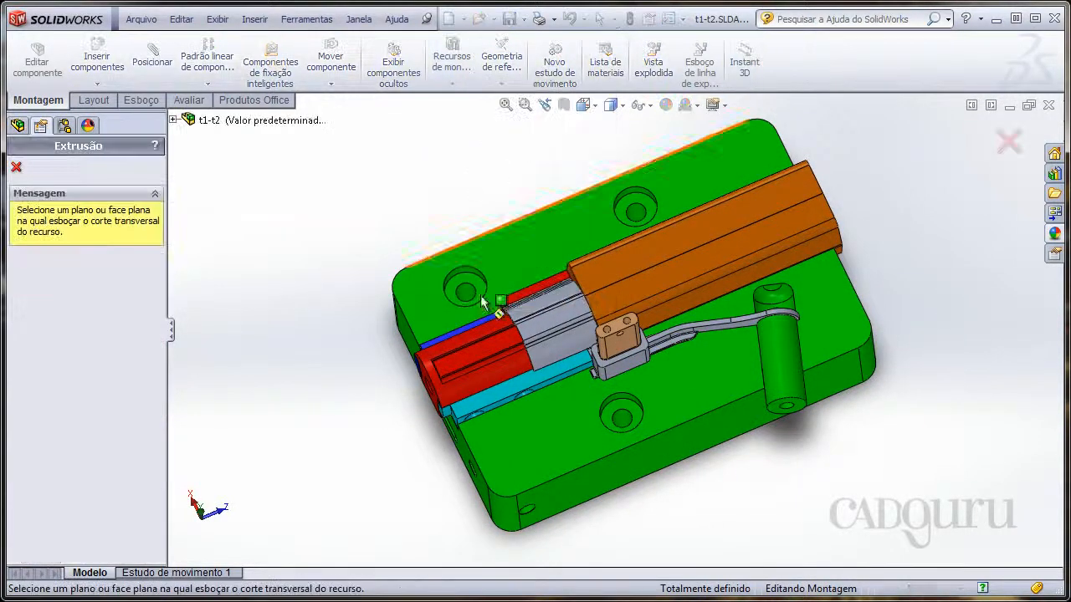
pyautogui.click(535, 403)
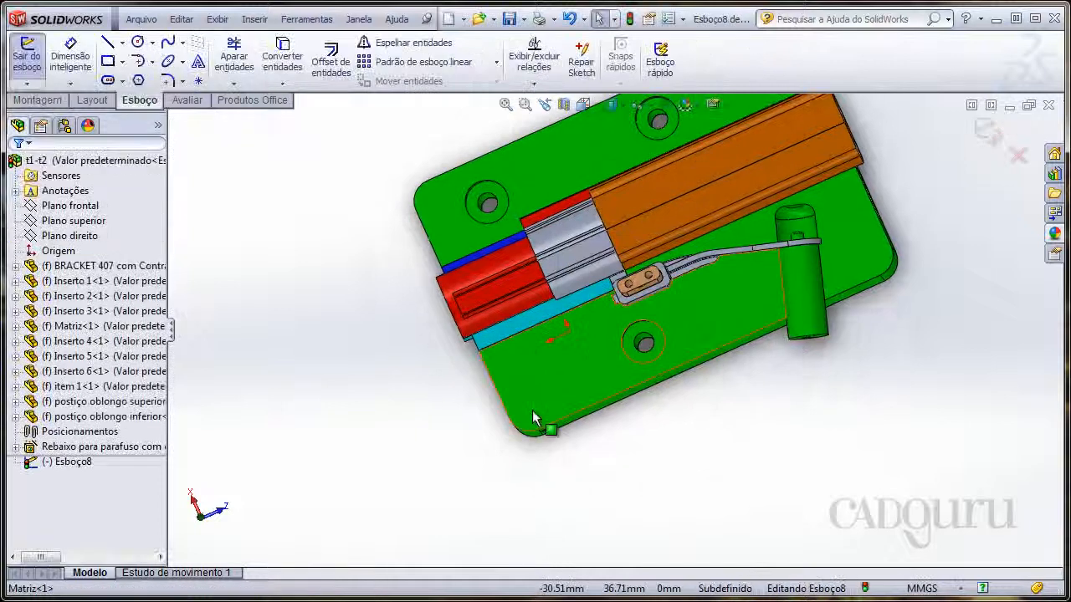
pyautogui.press('space')
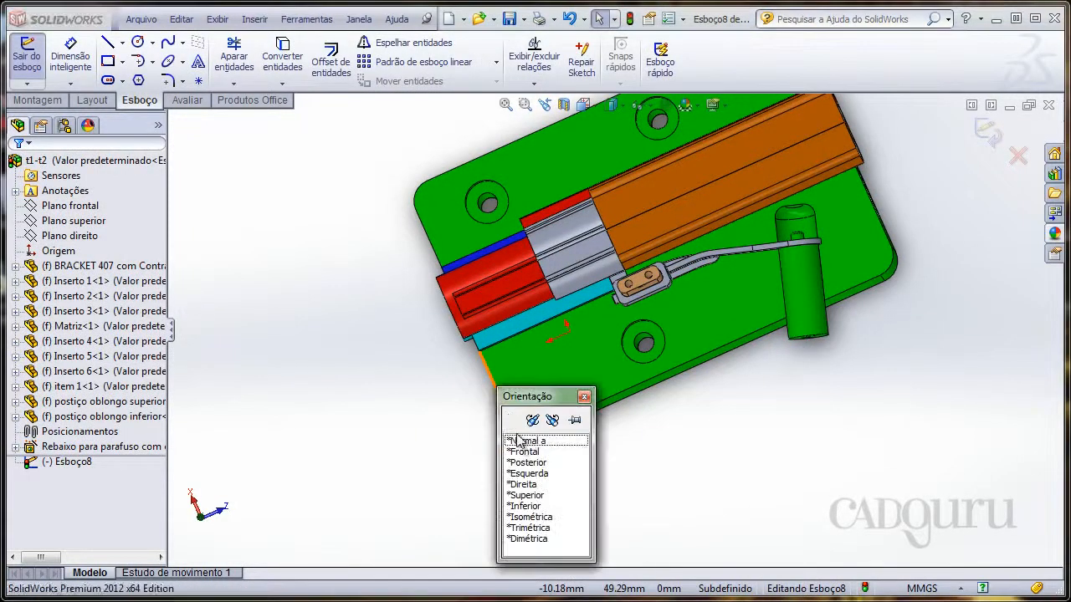
pyautogui.doubleClick(520, 440)
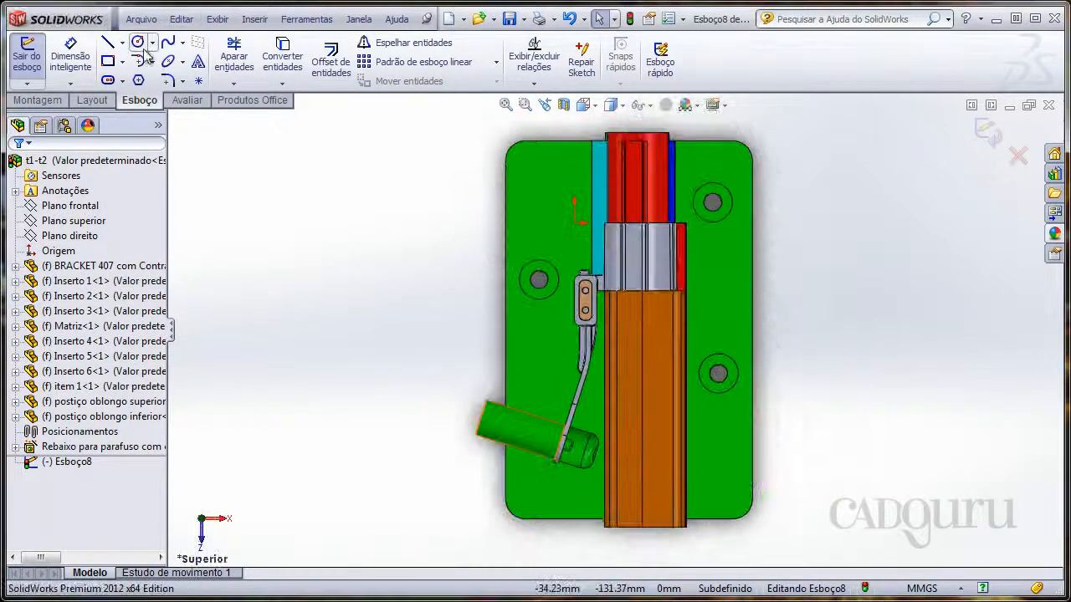
# Sketch a corner rectangle overlapping the rounded corner of the Matriz block beside the cyan insert.
pyautogui.click(141, 48)
pyautogui.click(109, 62)
pyautogui.keyDown('ctrl'); pyautogui.moveTo(321, 284); pyautogui.dragTo(337, 465, button='middle'); pyautogui.keyUp('ctrl')
pyautogui.keyDown('shift'); pyautogui.moveTo(337, 465); pyautogui.dragTo(368, 289, button='middle'); pyautogui.keyUp('shift')
pyautogui.moveTo(390, 240); pyautogui.dragTo(545, 367)
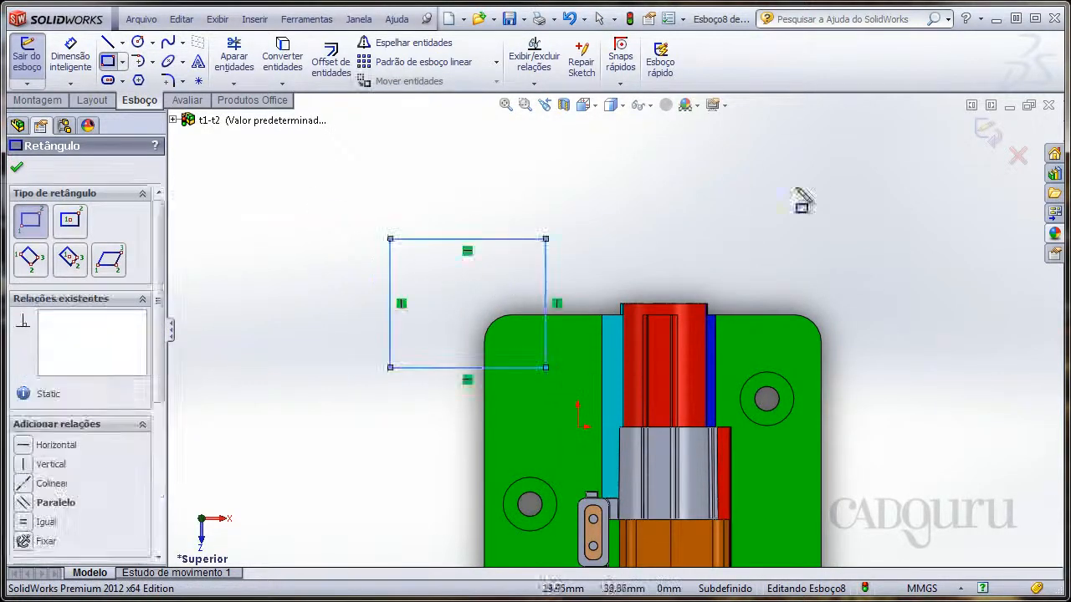
# Cut the block's corner with the rectangle using a blind depth of 74 mm.
pyautogui.click(993, 134)
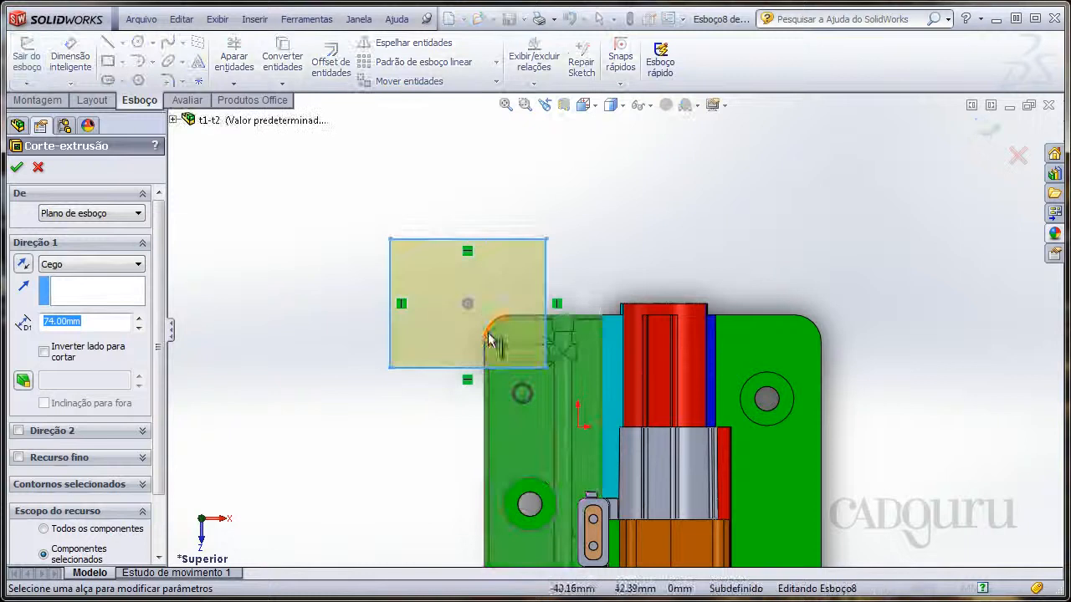
pyautogui.moveTo(490, 337)
pyautogui.mouseDown(button='middle')
pyautogui.moveTo(600, 265)
pyautogui.moveTo(693, 173)
pyautogui.moveTo(795, 182)
pyautogui.mouseUp(button='middle')
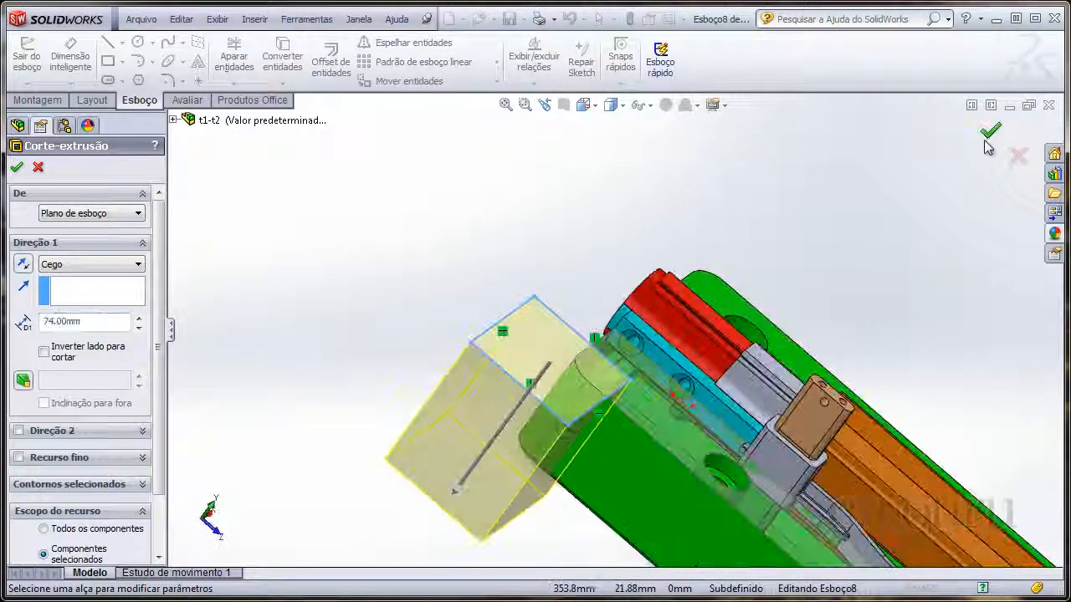
pyautogui.click(990, 132)
pyautogui.moveTo(476, 227); pyautogui.dragTo(452, 318, button='middle')
pyautogui.click(452, 83)
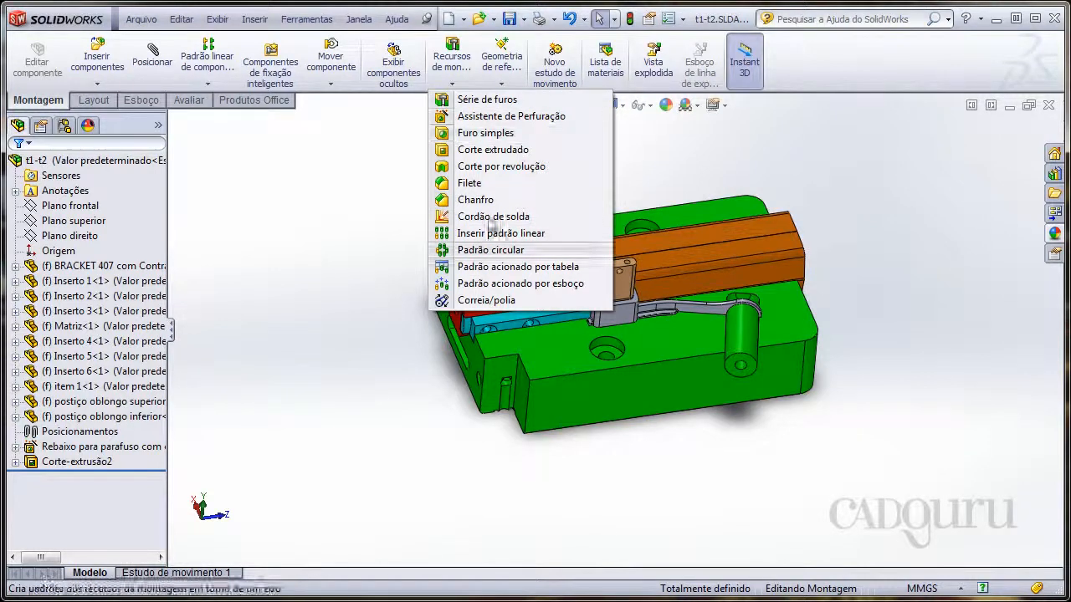
pyautogui.click(316, 242)
pyautogui.moveTo(389, 216); pyautogui.dragTo(419, 295, button='middle')
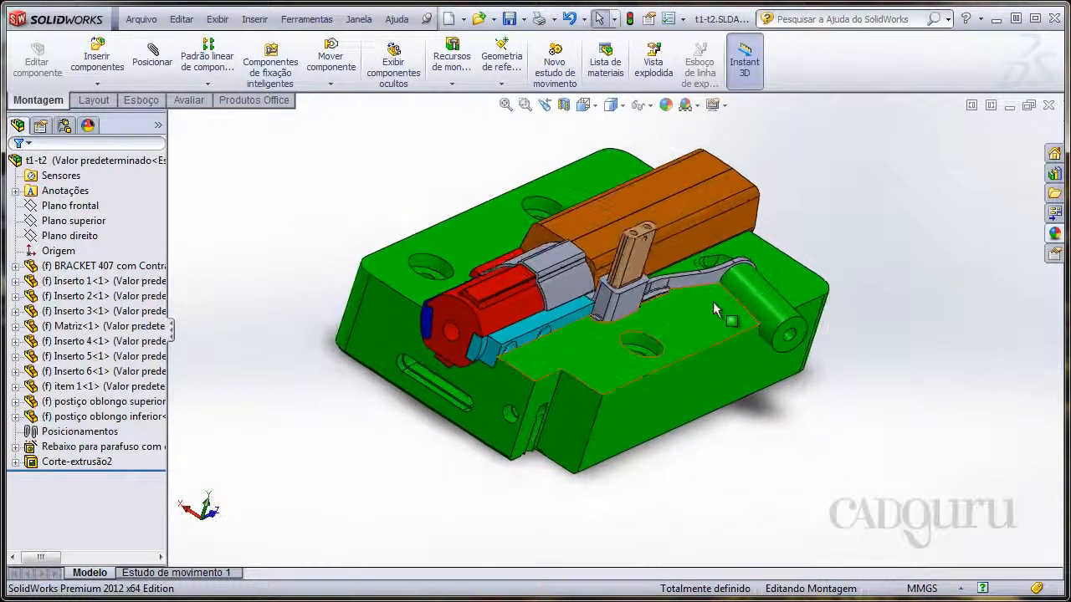
pyautogui.scroll(-1, 712, 312)
# Highlight the counterbored hole and extruded cut features in the assembly tree to examine where they act on the block.
pyautogui.click(55, 448)
pyautogui.keyDown('ctrl'); pyautogui.click(71, 463); pyautogui.keyUp('ctrl')
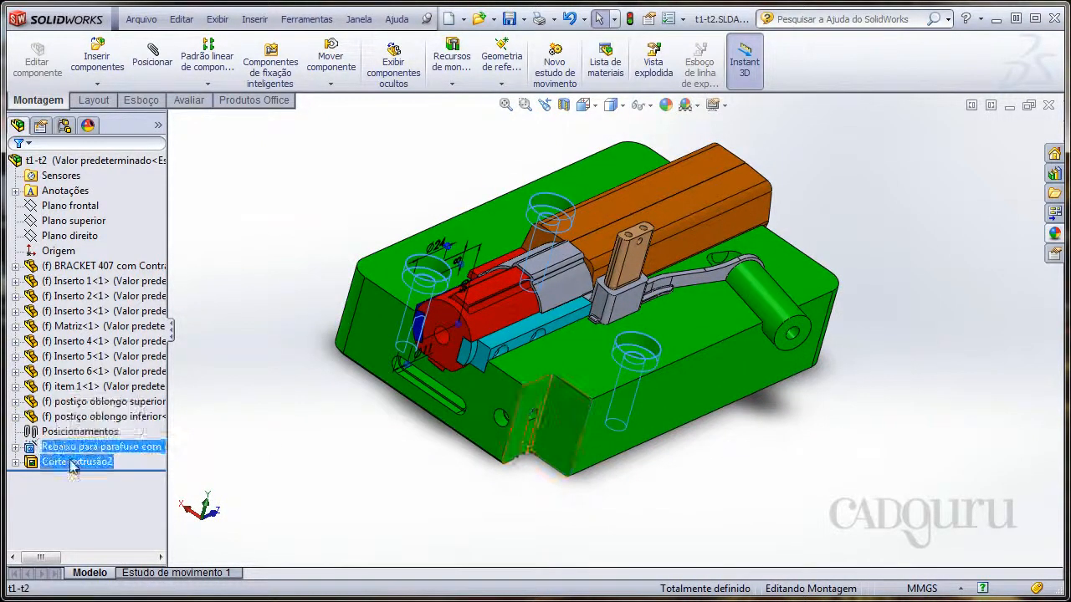
pyautogui.click(118, 483)
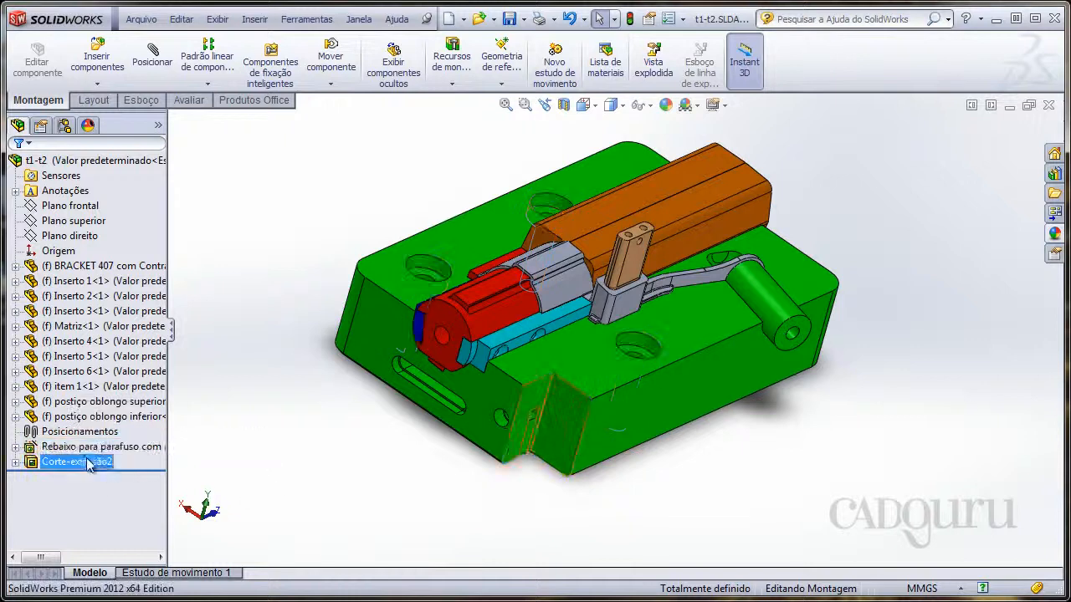
pyautogui.scroll(-2, 577, 376)
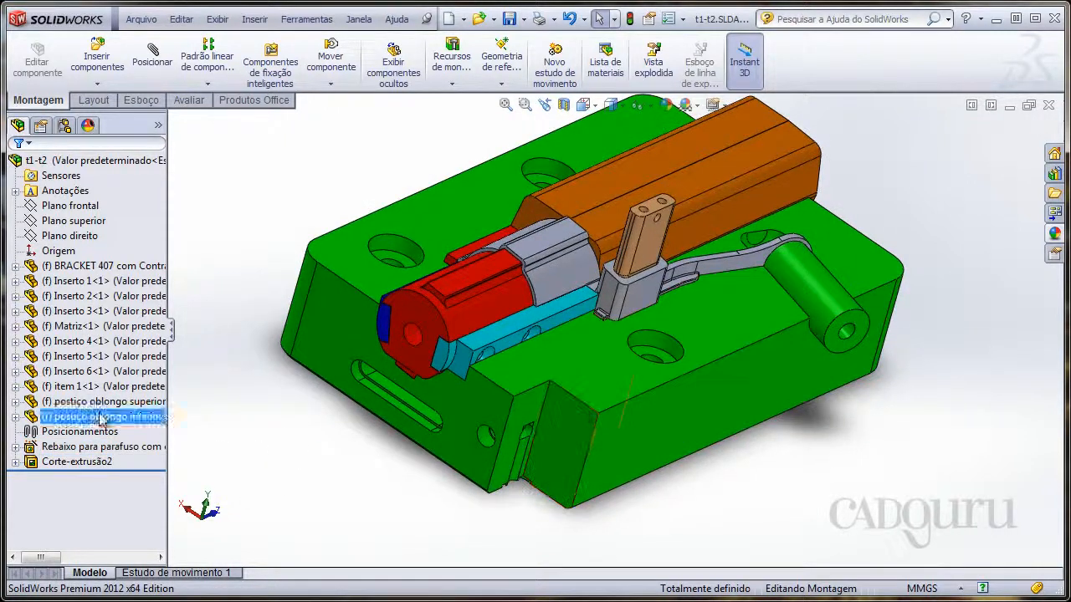
pyautogui.moveTo(266, 487); pyautogui.dragTo(258, 475, button='middle')
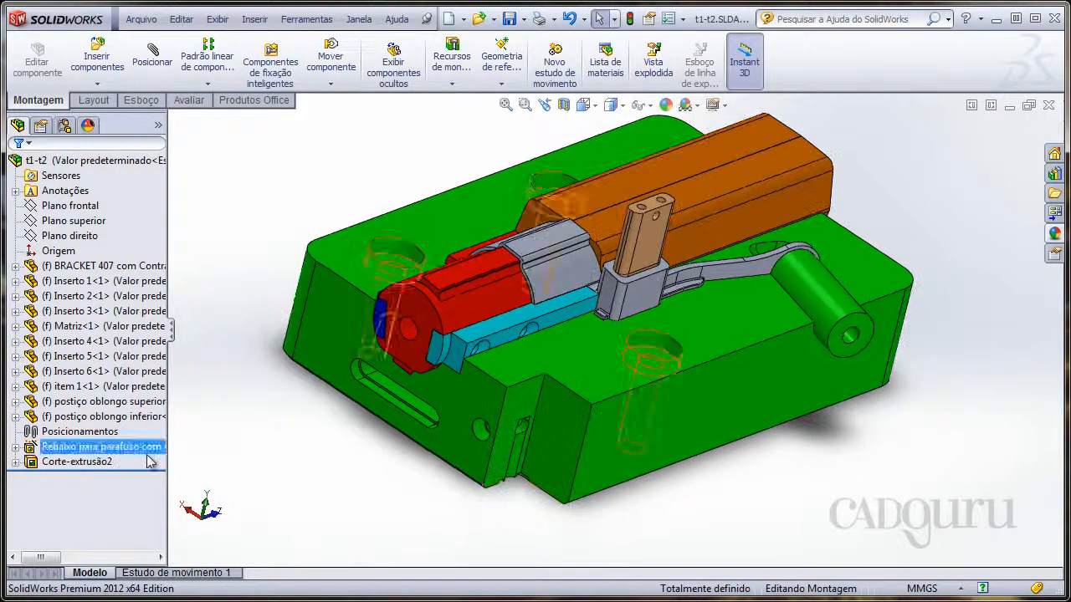
pyautogui.click(124, 449)
pyautogui.keyDown('ctrl'); pyautogui.click(109, 463); pyautogui.keyUp('ctrl')
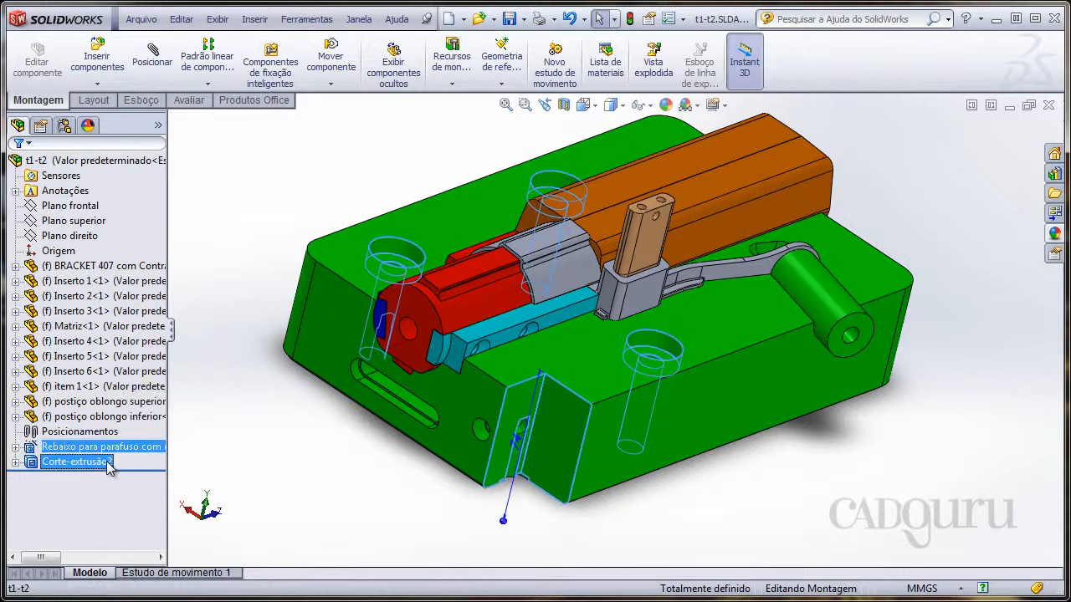
pyautogui.moveTo(310, 452); pyautogui.dragTo(307, 462, button='middle')
pyautogui.click(307, 461)
# Open the Matriz part in its own window, declining feature recognition, and examine its geometry for the holes and corner cut.
pyautogui.rightClick(596, 366)
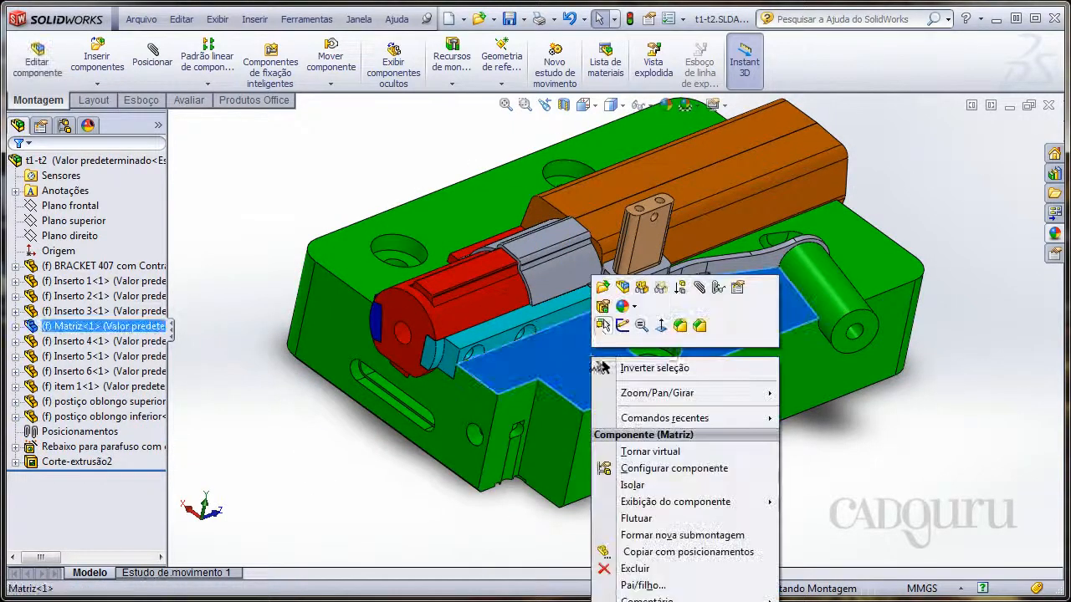
pyautogui.click(602, 287)
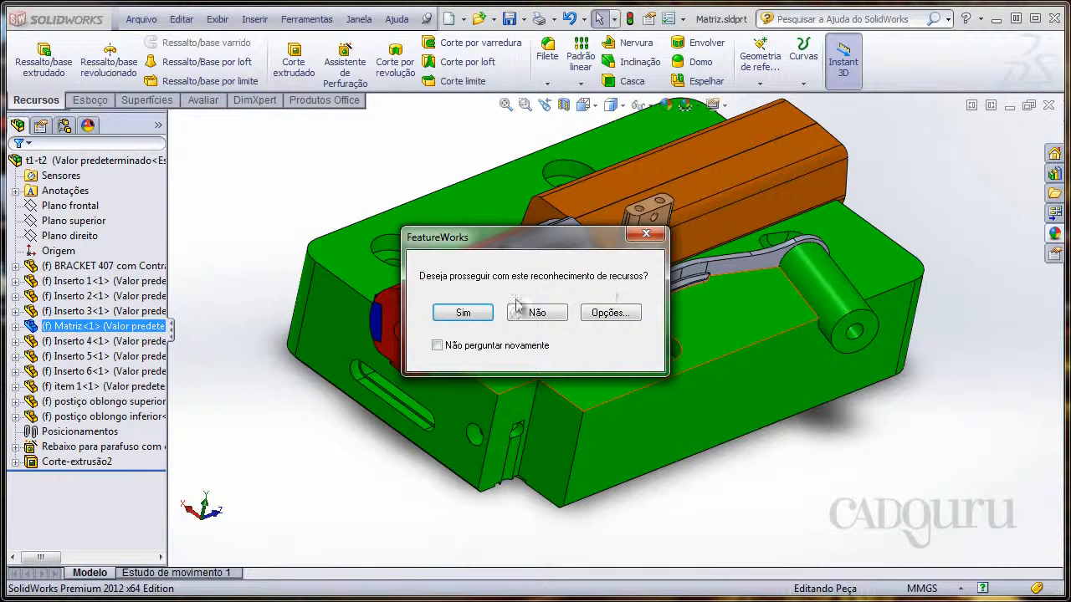
pyautogui.click(527, 316)
pyautogui.scroll(6, 527, 316)
pyautogui.moveTo(424, 323); pyautogui.dragTo(750, 353, button='middle')
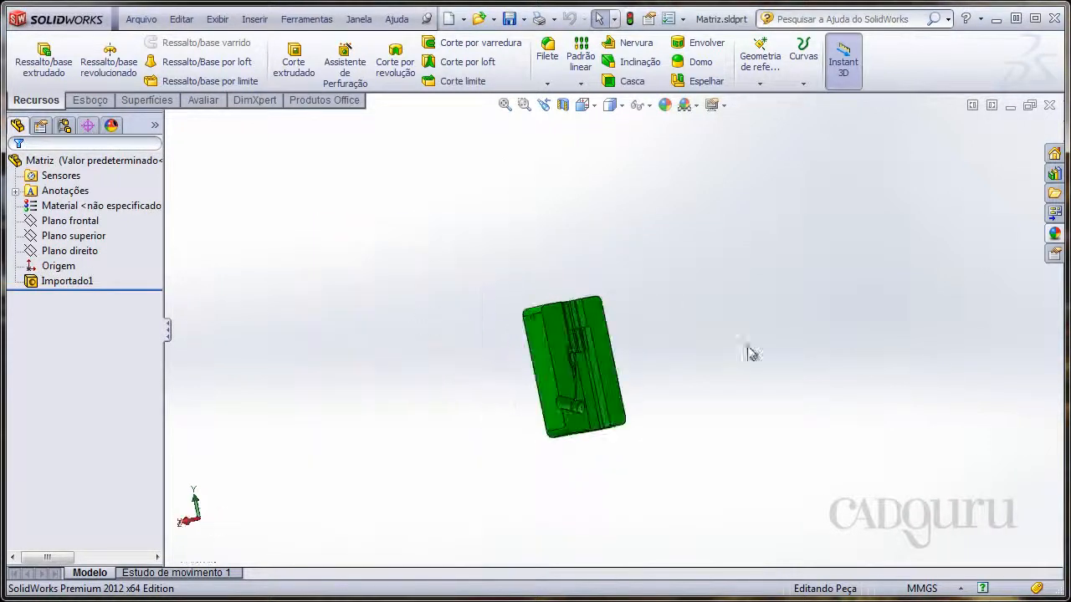
pyautogui.scroll(-3, 598, 339)
pyautogui.moveTo(566, 363); pyautogui.dragTo(684, 393, button='middle')
pyautogui.scroll(-3, 597, 402)
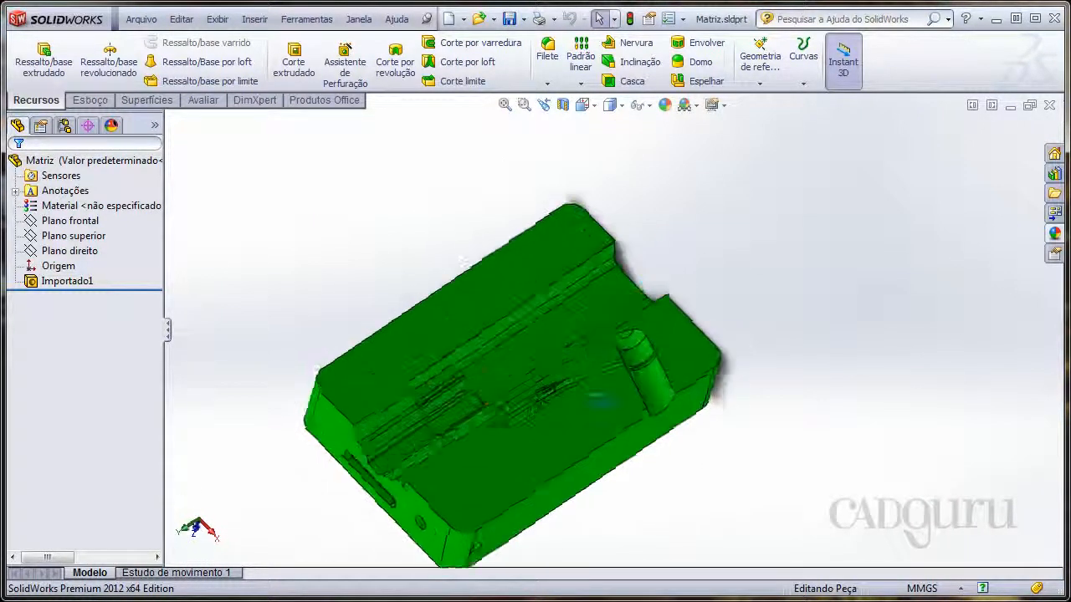
# Close the Matriz part window and examine the counterbored holes and corner cut in the t1-t2 assembly.
pyautogui.click(1050, 106)
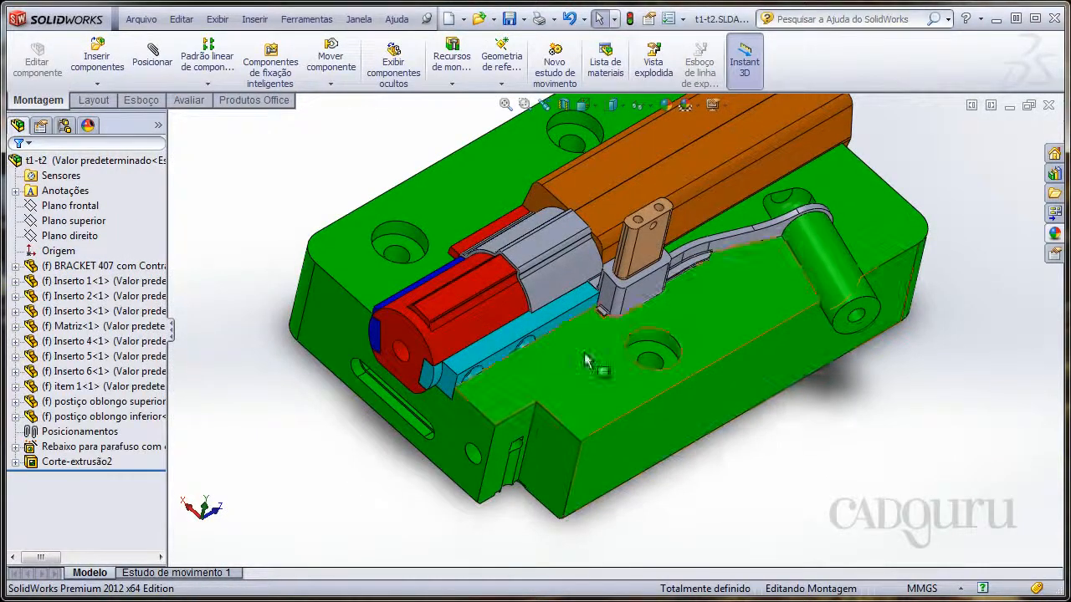
pyautogui.scroll(2, 569, 383)
pyautogui.moveTo(586, 361); pyautogui.dragTo(564, 408, button='middle')
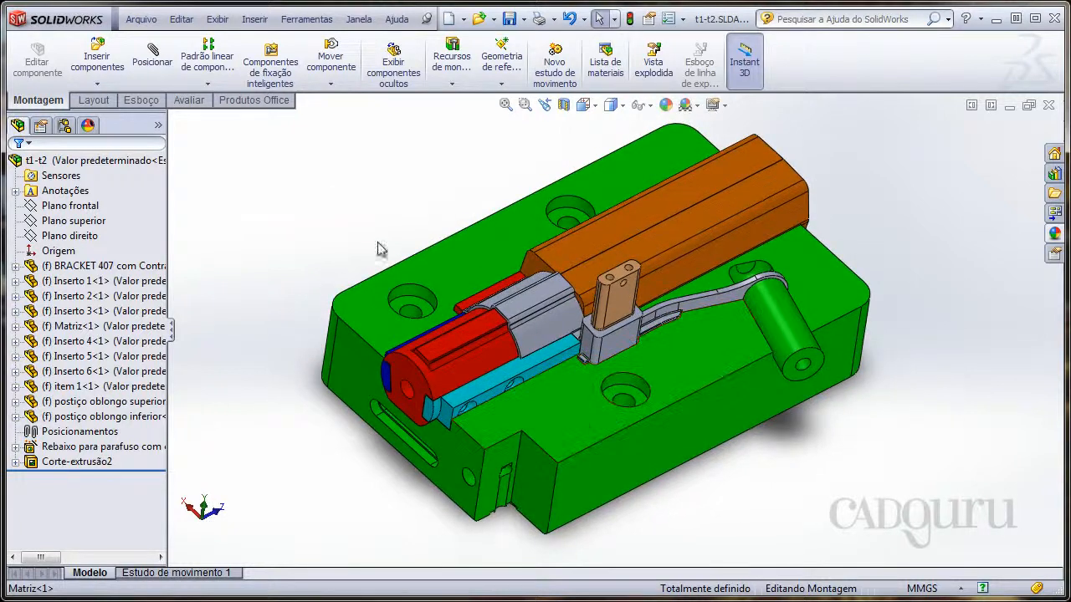
pyautogui.moveTo(329, 201)
pyautogui.mouseDown(button='middle')
pyautogui.moveTo(317, 187)
pyautogui.moveTo(324, 193)
pyautogui.mouseUp(button='middle')
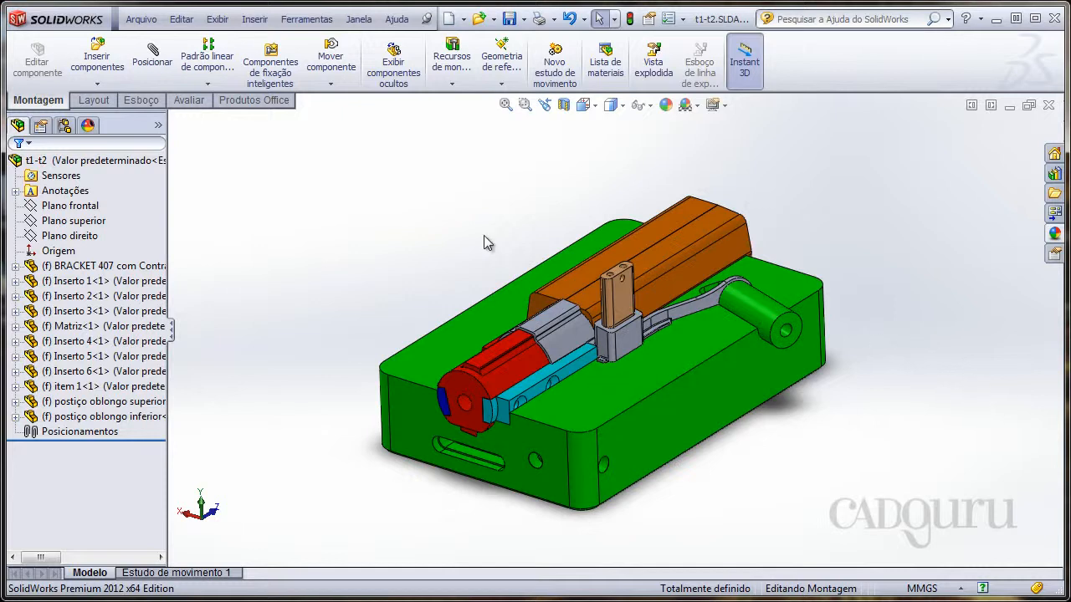
# Start an assembly extruded cut on the Matriz block's long side face and sketch a circle of about 5 mm radius centred on its upper edge.
pyautogui.moveTo(485, 239); pyautogui.dragTo(480, 254, button='middle')
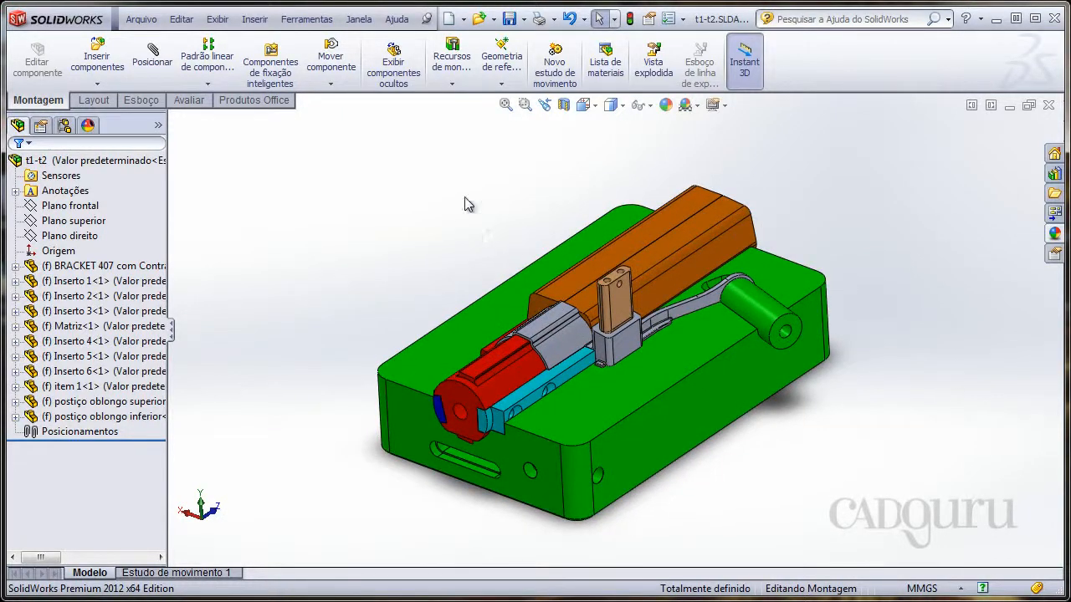
pyautogui.click(451, 83)
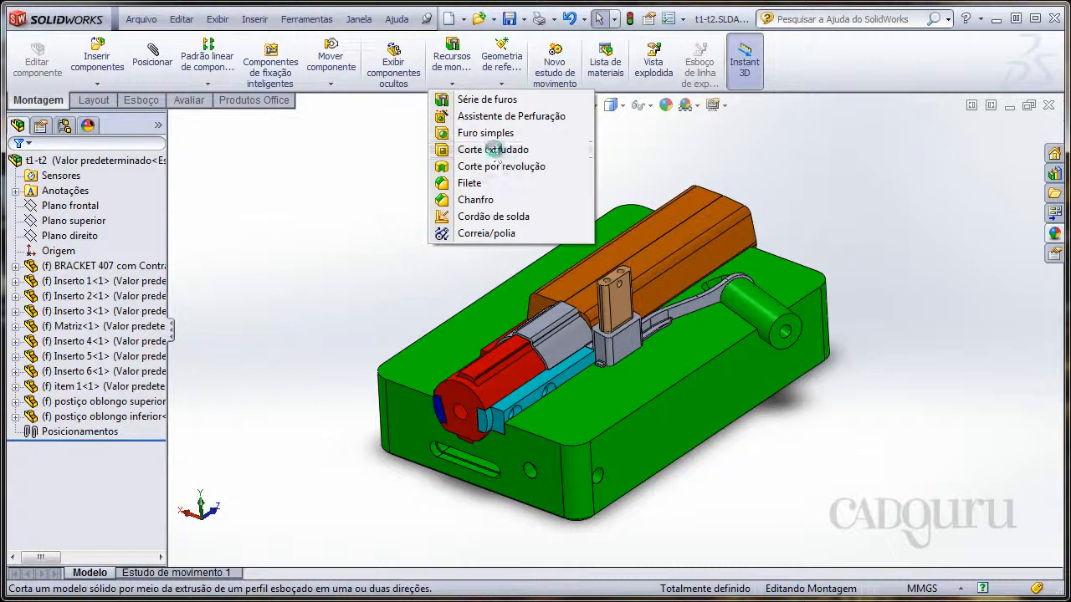
pyautogui.click(493, 149)
pyautogui.moveTo(497, 214); pyautogui.dragTo(648, 437, button='middle')
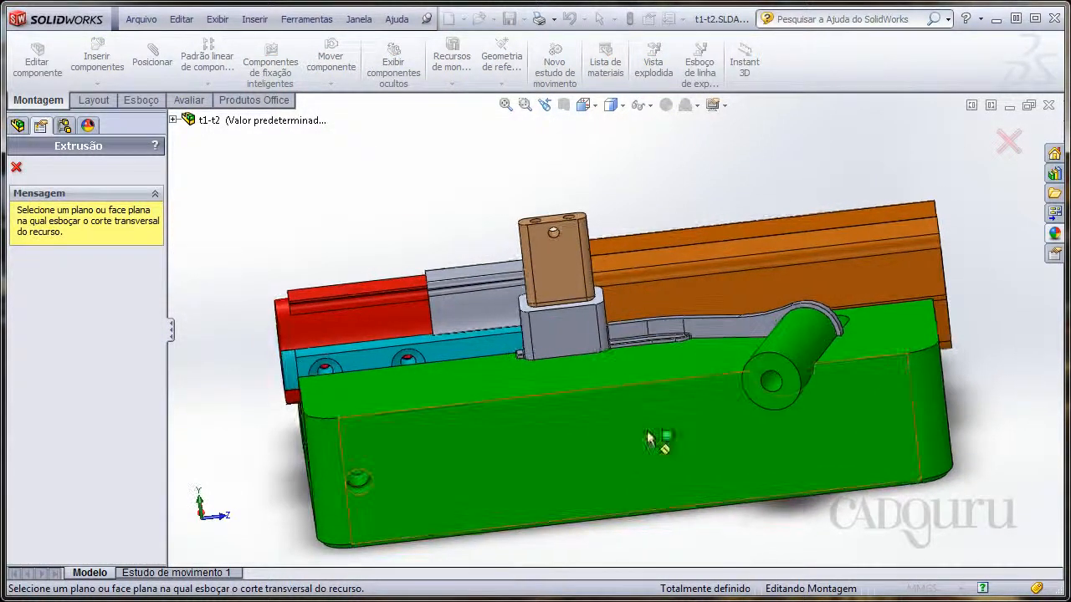
pyautogui.scroll(-3, 648, 438)
pyautogui.click(630, 381)
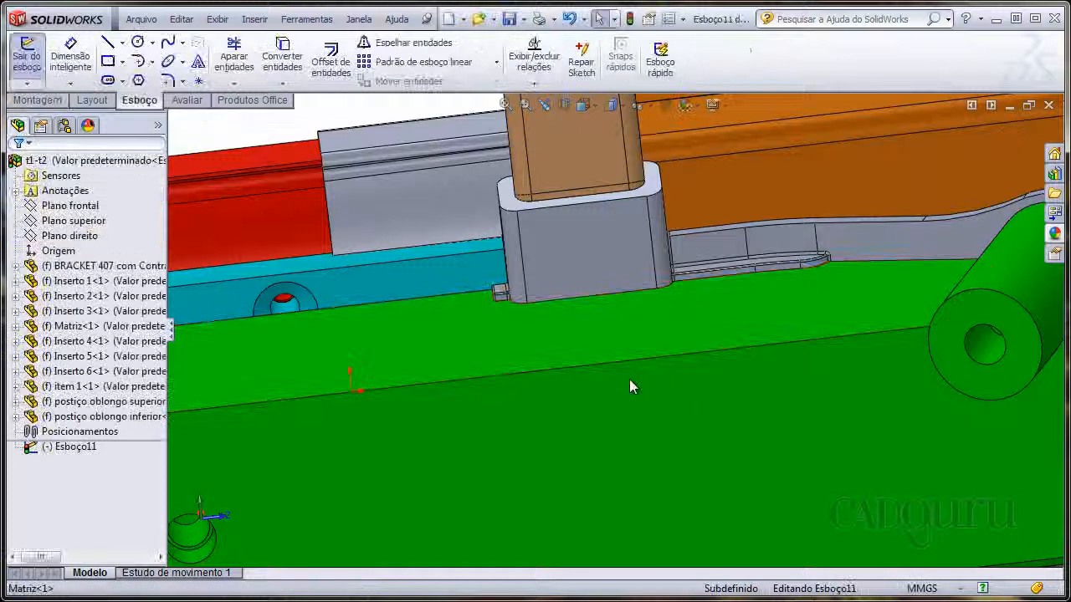
pyautogui.press('space')
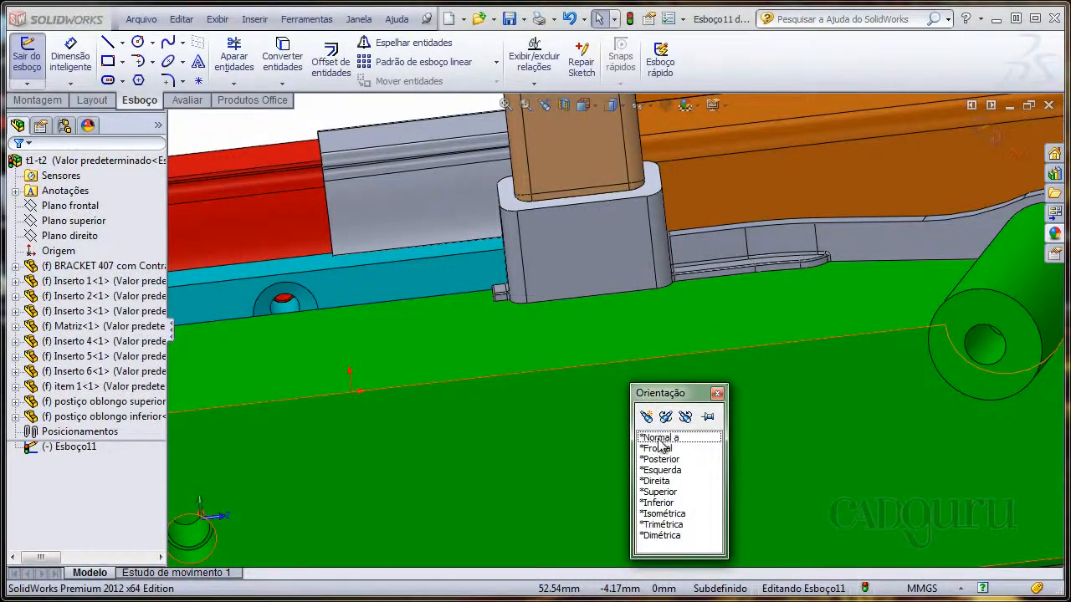
pyautogui.click(658, 439)
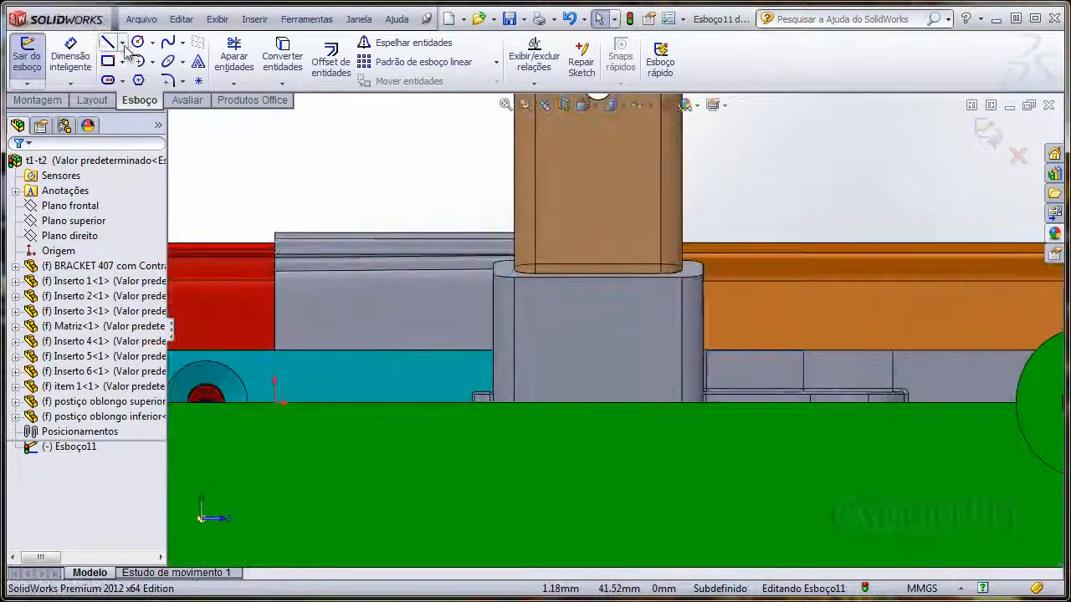
pyautogui.click(138, 42)
pyautogui.click(607, 404)
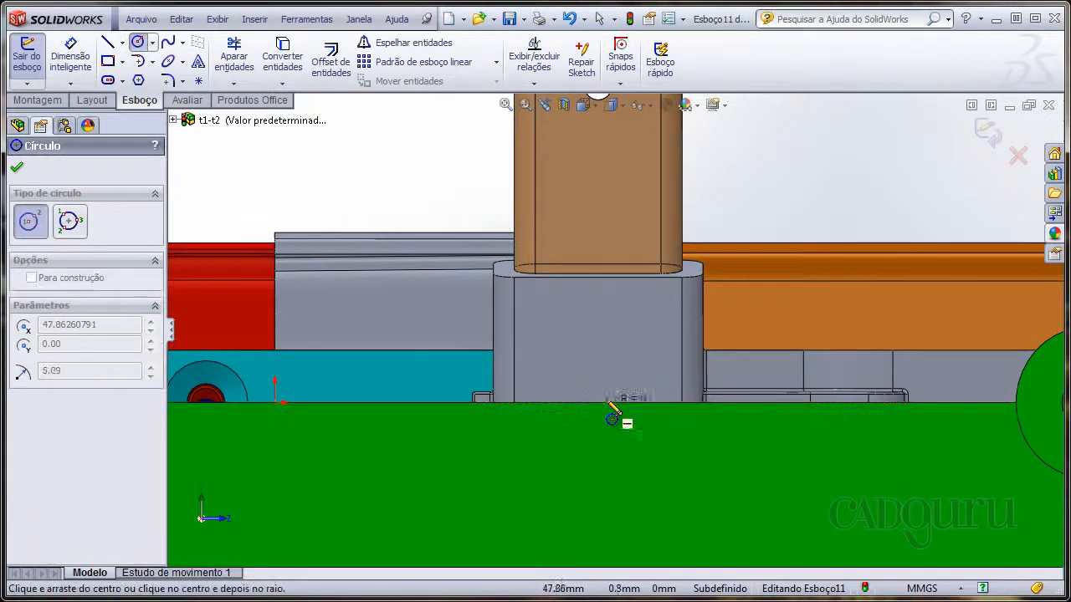
pyautogui.click(615, 369)
# Finish the circle sketch and cut it across the assembly with a blind depth of 186 mm.
pyautogui.scroll(5, 507, 332)
pyautogui.moveTo(507, 332); pyautogui.dragTo(750, 236, button='middle')
pyautogui.click(999, 131)
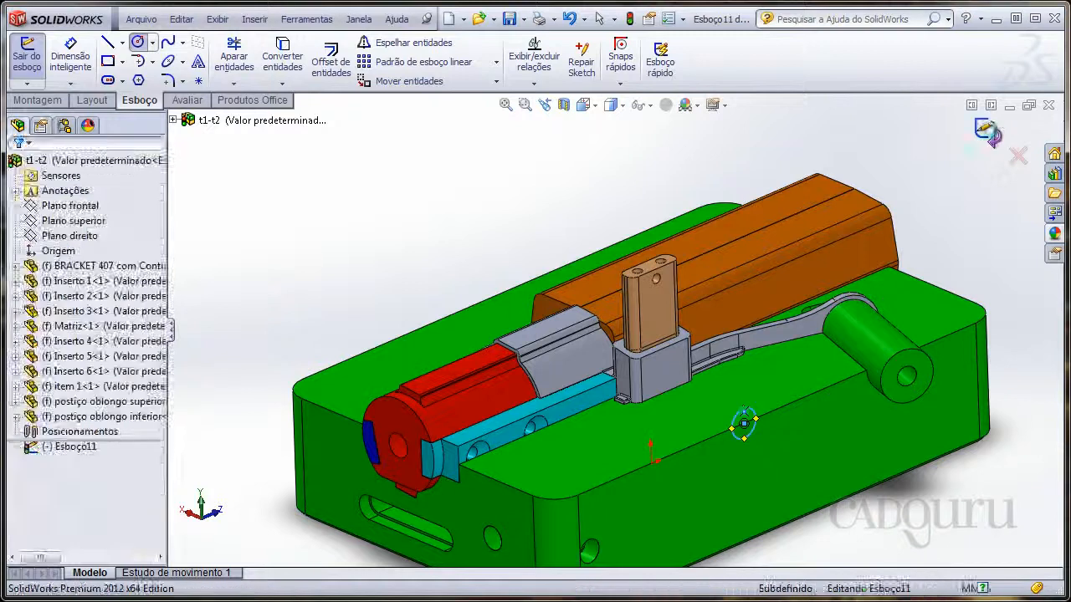
pyautogui.moveTo(644, 370)
pyautogui.mouseDown(button='middle')
pyautogui.moveTo(726, 455)
pyautogui.moveTo(689, 411)
pyautogui.mouseUp(button='middle')
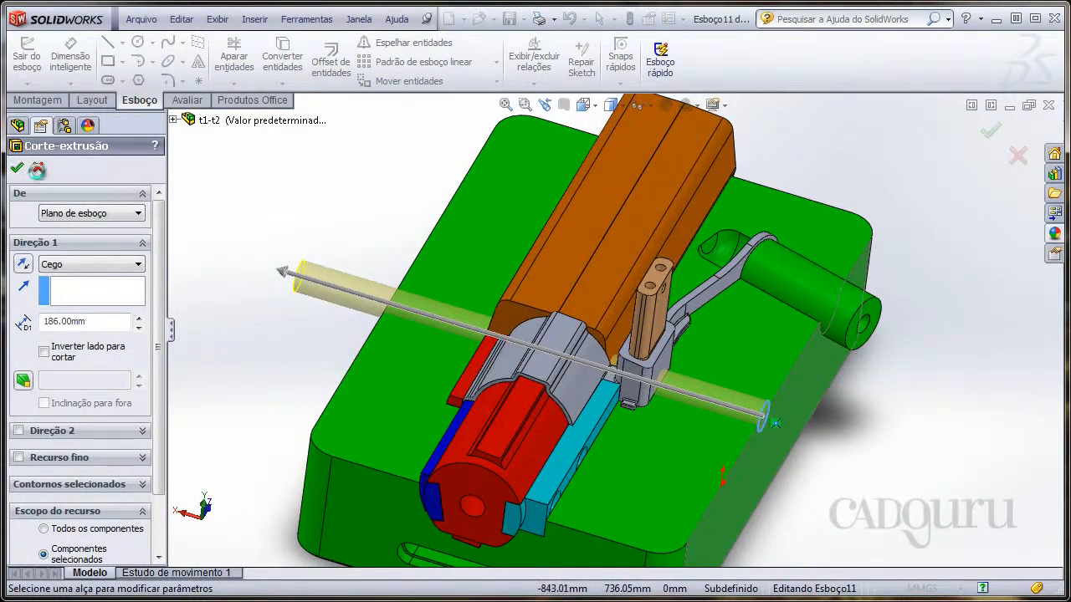
pyautogui.moveTo(552, 371); pyautogui.dragTo(477, 335, button='middle')
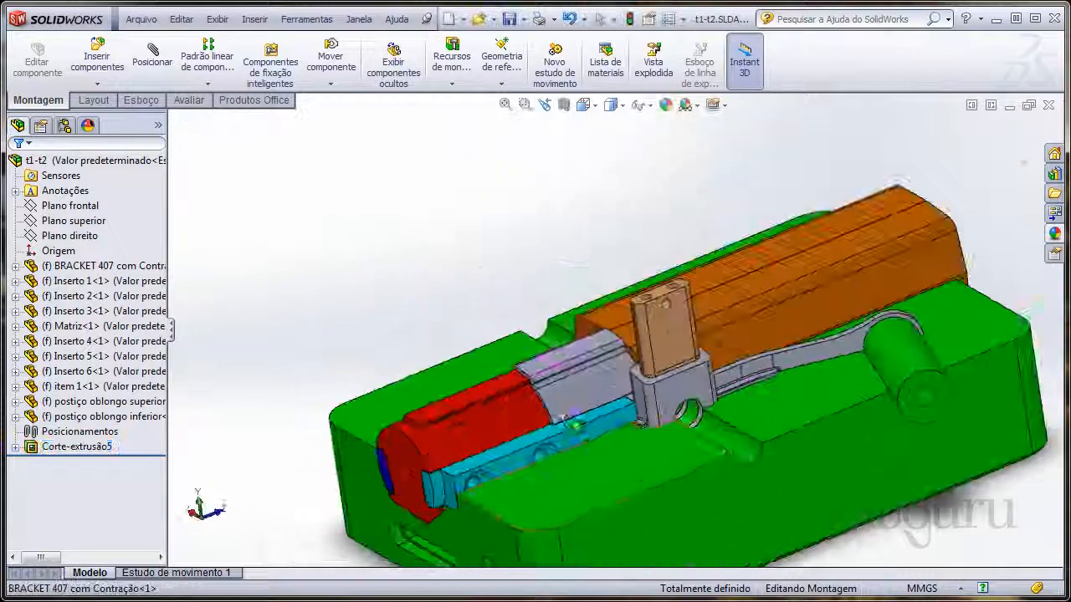
# Examine where the circular cut passes through the Matriz block, the inserts and the bracket.
pyautogui.scroll(-3, 635, 310)
pyautogui.moveTo(619, 289)
pyautogui.mouseDown(button='middle')
pyautogui.moveTo(540, 223)
pyautogui.moveTo(640, 288)
pyautogui.mouseUp(button='middle')
pyautogui.scroll(3, 658, 313)
pyautogui.moveTo(447, 229); pyautogui.dragTo(420, 270, button='middle')
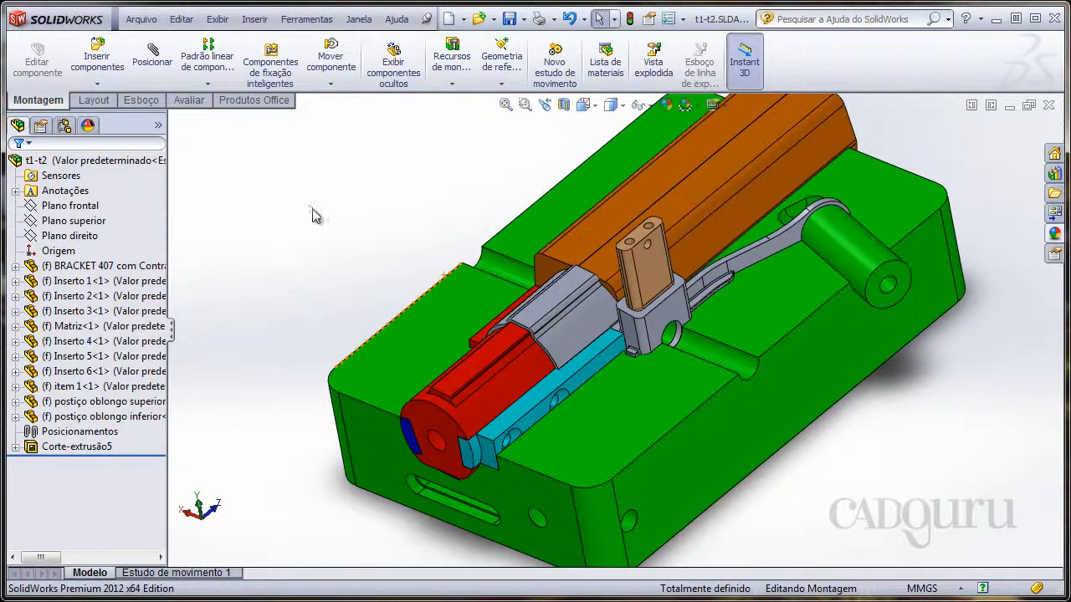
# Edit the circular cut and remove Matriz, Inserto 4, Inserto 5 and both postiço oblongo components from its feature scope.
pyautogui.click(101, 447)
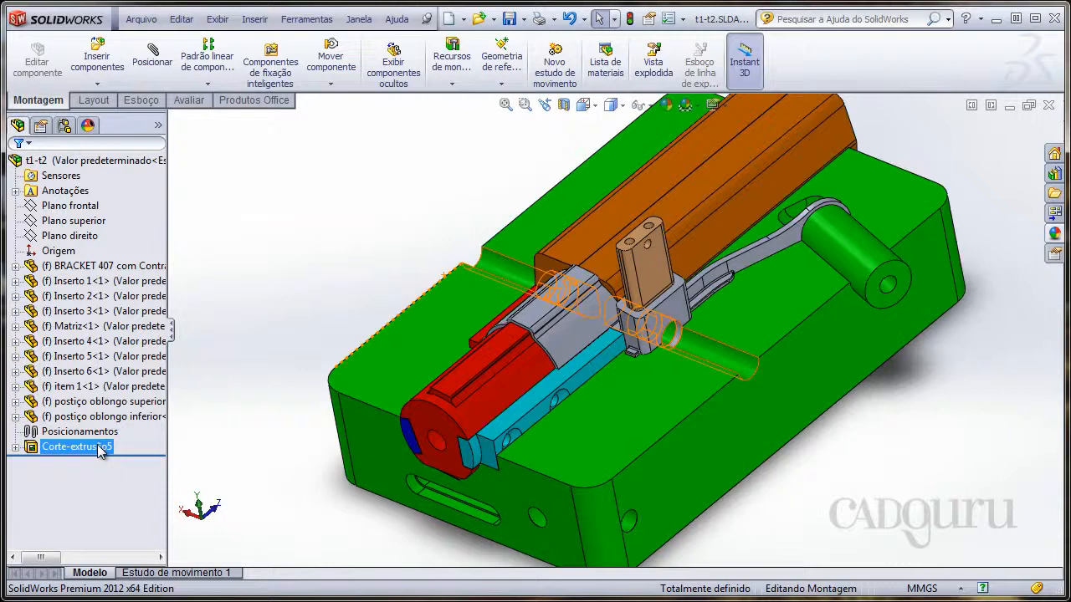
pyautogui.rightClick(101, 447)
pyautogui.click(107, 400)
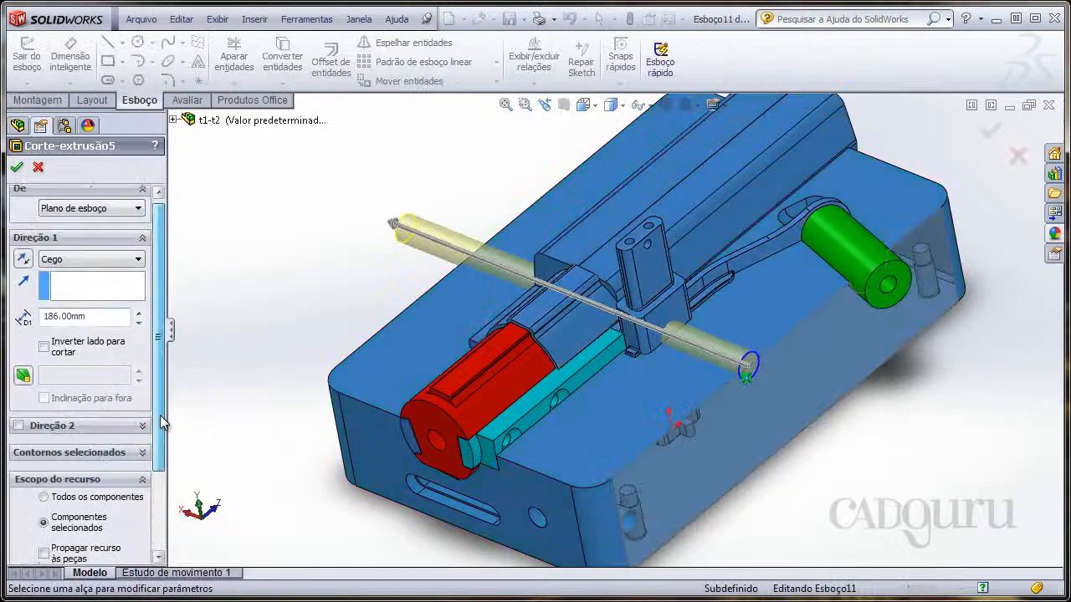
pyautogui.moveTo(159, 424); pyautogui.dragTo(157, 527)
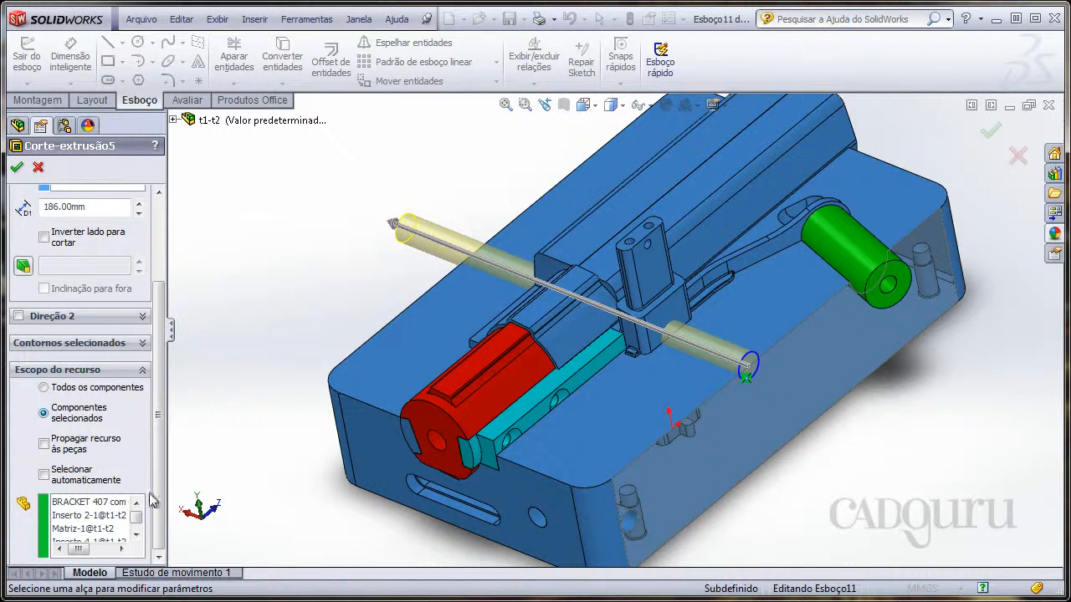
pyautogui.moveTo(134, 518); pyautogui.dragTo(134, 526)
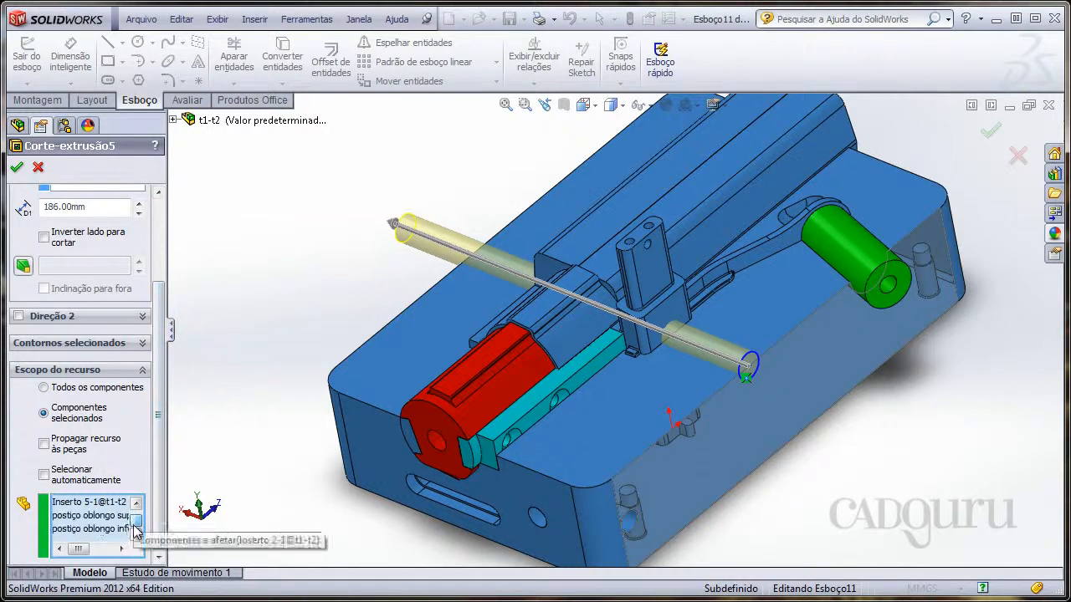
pyautogui.click(107, 528)
pyautogui.keyDown('ctrl'); pyautogui.click(104, 518); pyautogui.keyUp('ctrl')
pyautogui.keyDown('ctrl'); pyautogui.click(90, 502); pyautogui.keyUp('ctrl')
pyautogui.scroll(2, 90, 502)
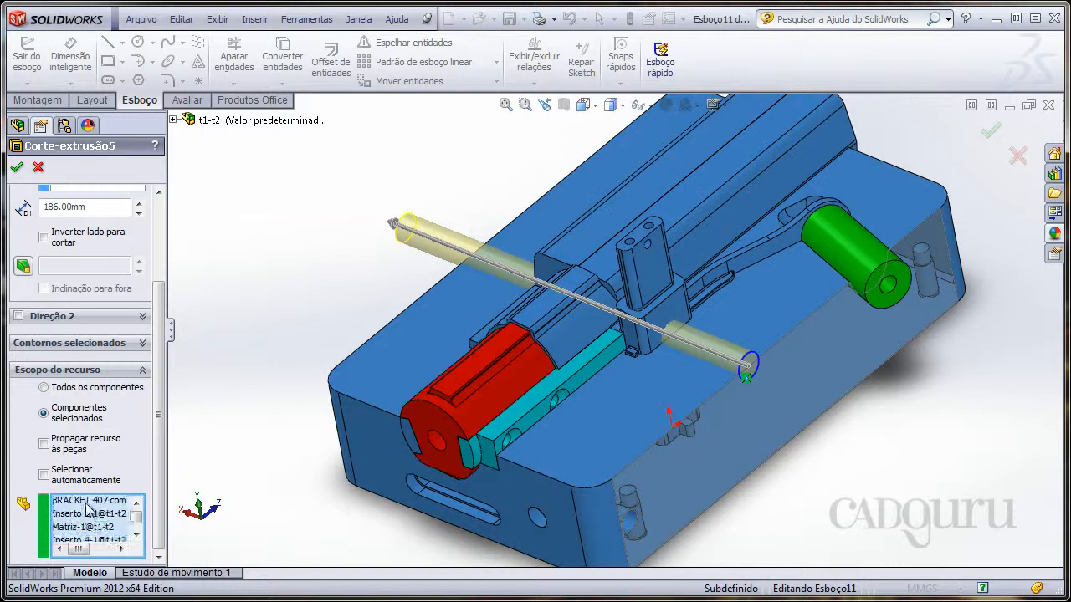
pyautogui.keyDown('ctrl'); pyautogui.click(91, 516); pyautogui.keyUp('ctrl')
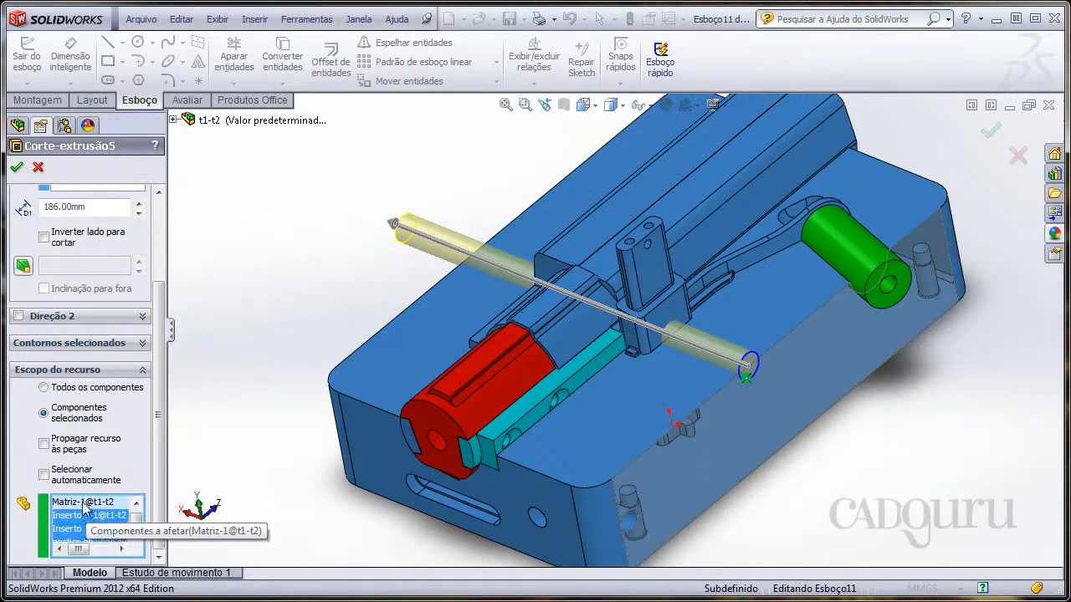
pyautogui.keyDown('ctrl'); pyautogui.click(85, 502); pyautogui.keyUp('ctrl')
pyautogui.press('Delete')
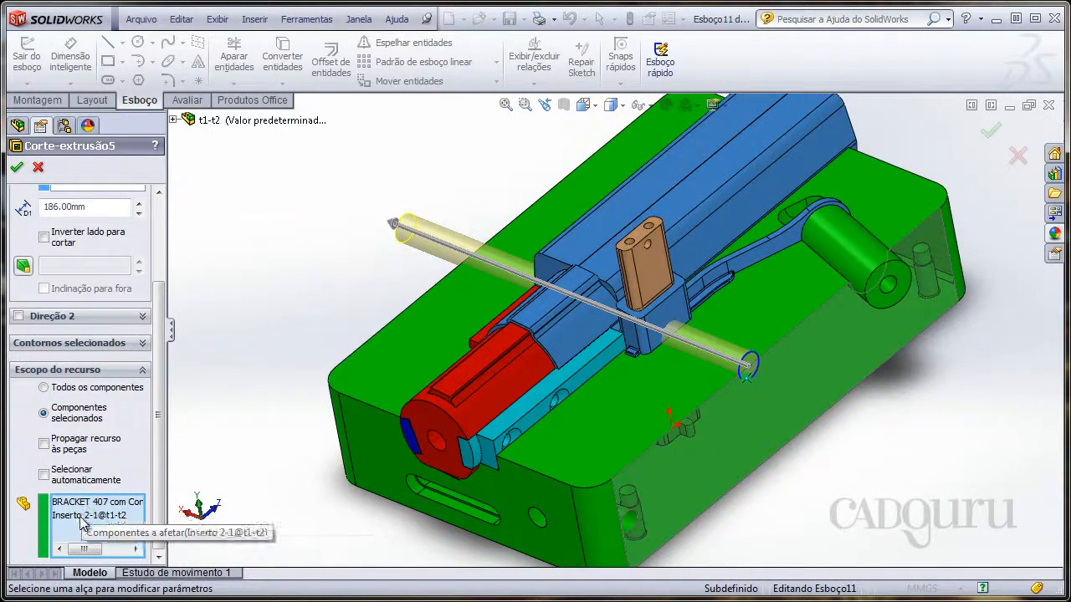
# Remove the remaining BRACKET 407 and Inserto 2 components from the circular cut's scope.
pyautogui.click(79, 515)
pyautogui.keyDown('ctrl'); pyautogui.click(73, 500); pyautogui.keyUp('ctrl')
pyautogui.press('Delete')
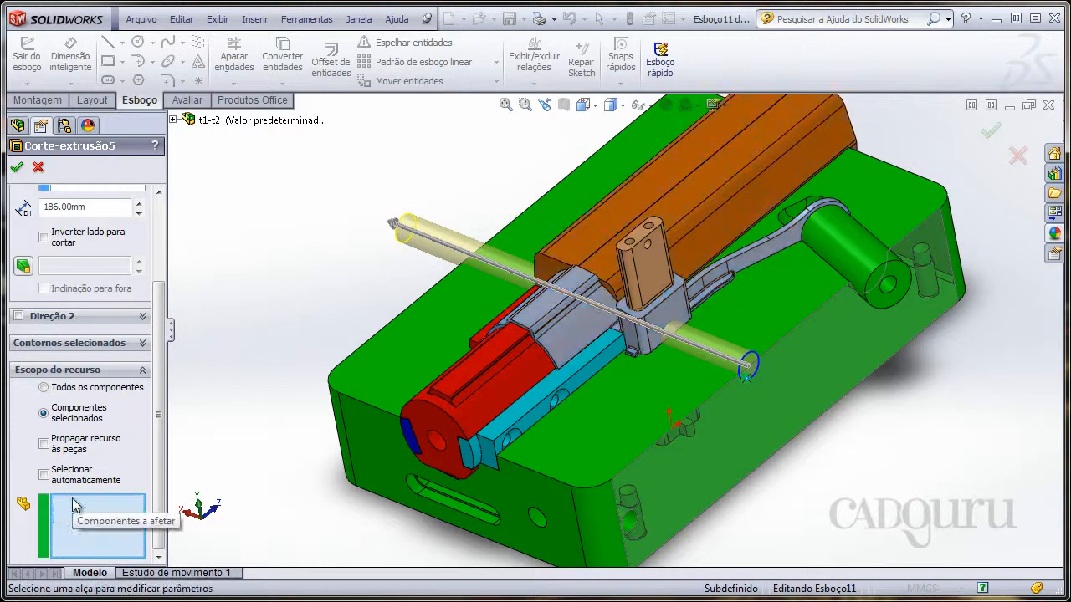
# Add only the Matriz block to the circular cut's affected components and apply the edited feature.
pyautogui.scroll(-2, 278, 392)
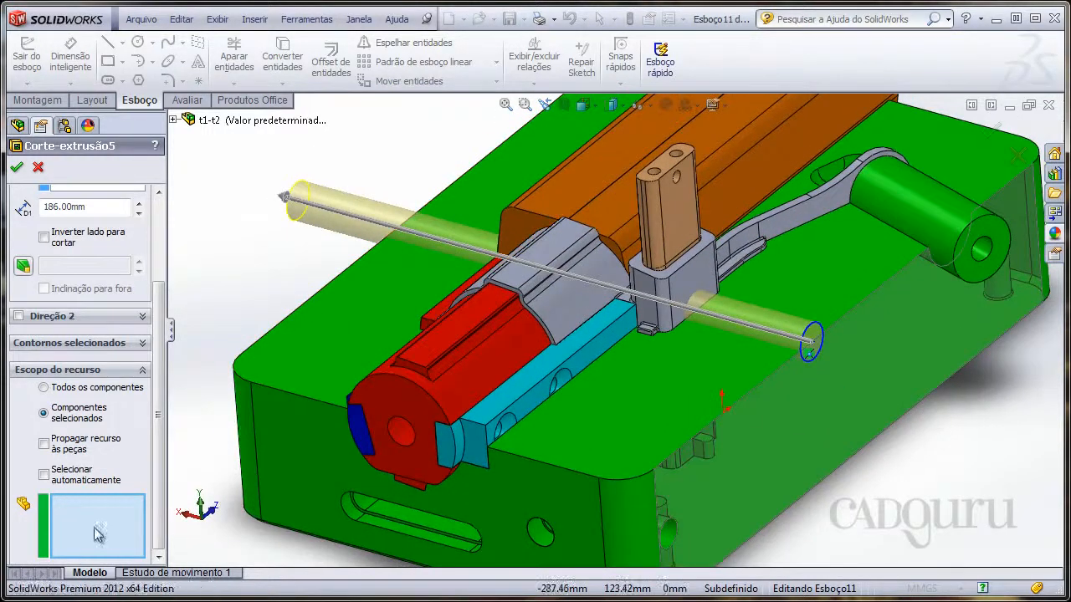
pyautogui.press('f')
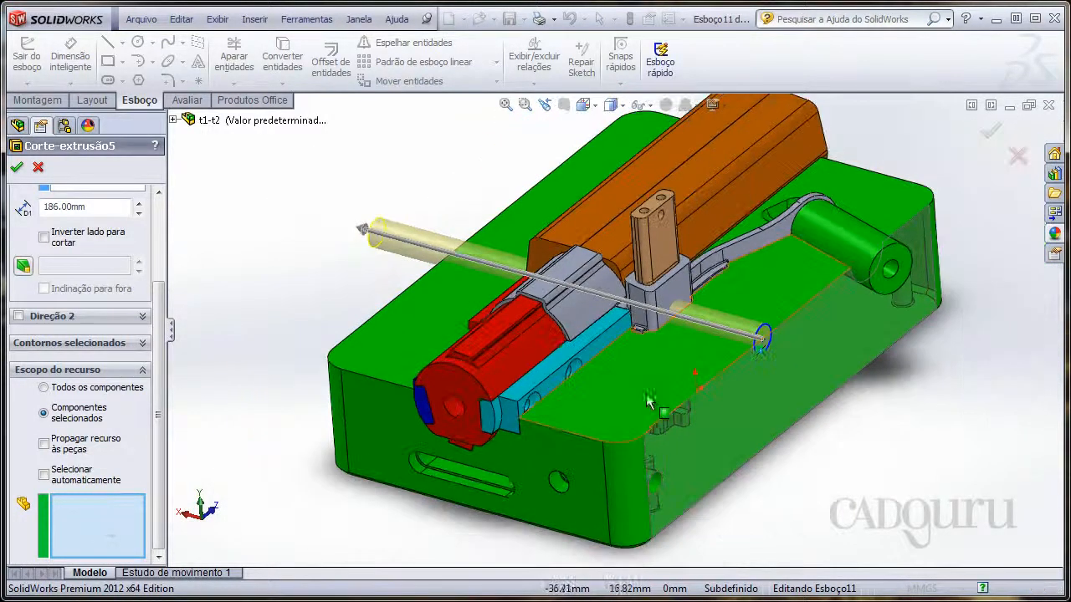
pyautogui.click(654, 418)
pyautogui.moveTo(502, 493); pyautogui.dragTo(527, 476, button='middle')
pyautogui.click(991, 130)
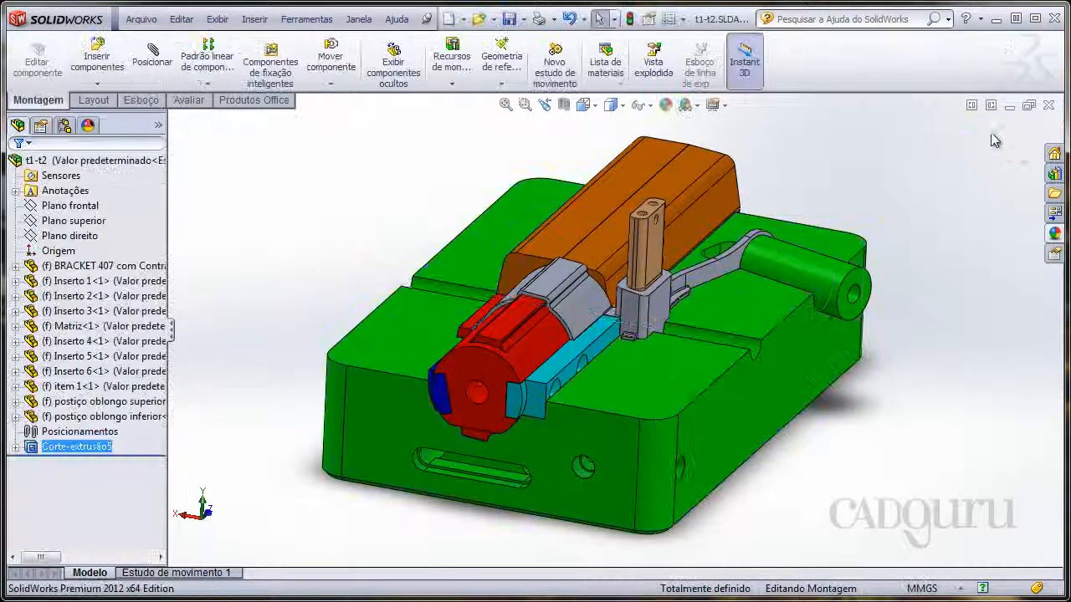
# Examine the circular channel on both sides of the Matriz block and check whether the bracket and inserts are cut.
pyautogui.scroll(-5, 854, 471)
pyautogui.keyDown('ctrl'); pyautogui.moveTo(776, 453); pyautogui.dragTo(669, 455, button='middle'); pyautogui.keyUp('ctrl')
pyautogui.scroll(2, 686, 435)
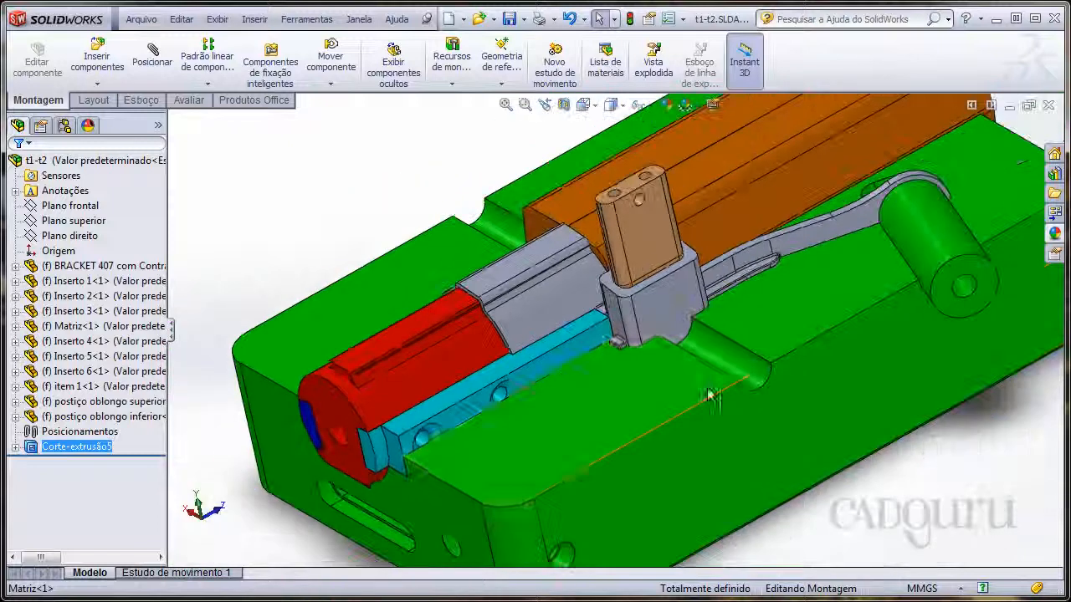
pyautogui.moveTo(669, 390); pyautogui.dragTo(764, 440, button='middle')
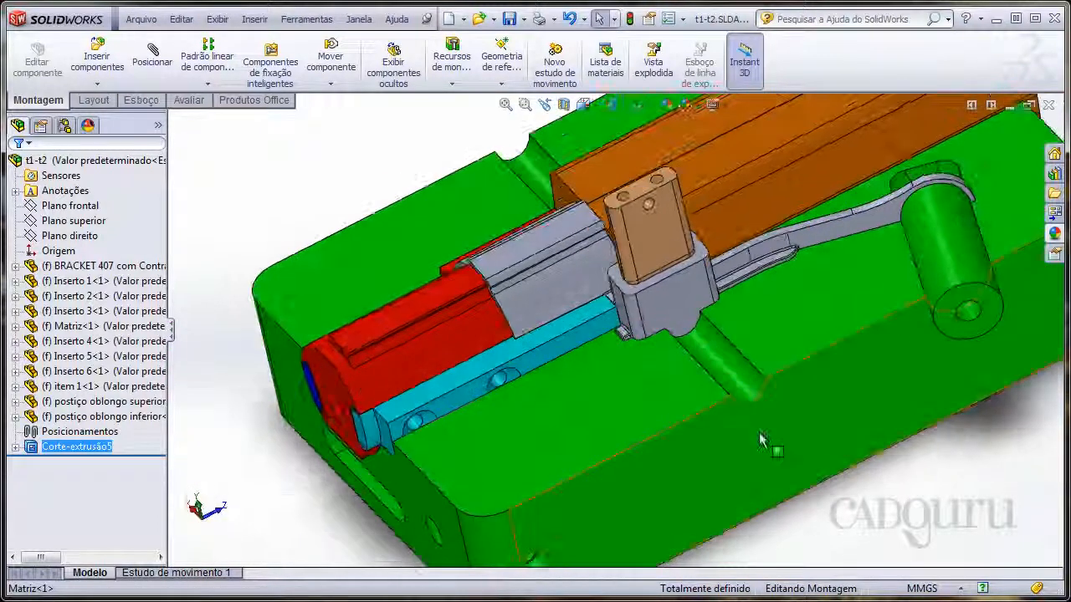
pyautogui.scroll(2, 471, 172)
pyautogui.scroll(-3, 635, 389)
pyautogui.scroll(3, 635, 389)
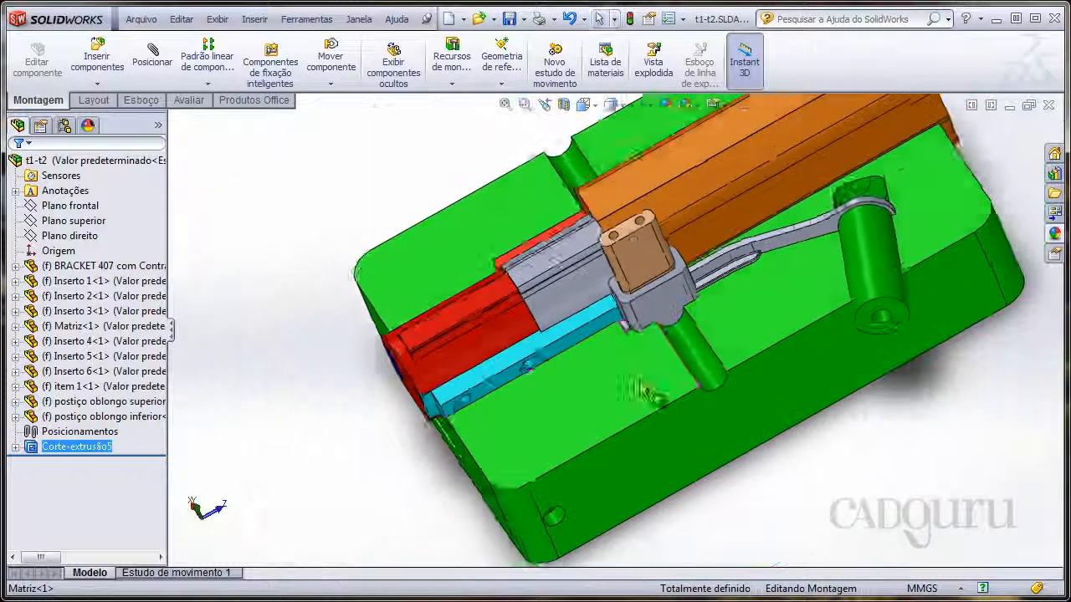
pyautogui.moveTo(646, 389); pyautogui.dragTo(595, 360, button='middle')
pyautogui.click(340, 196)
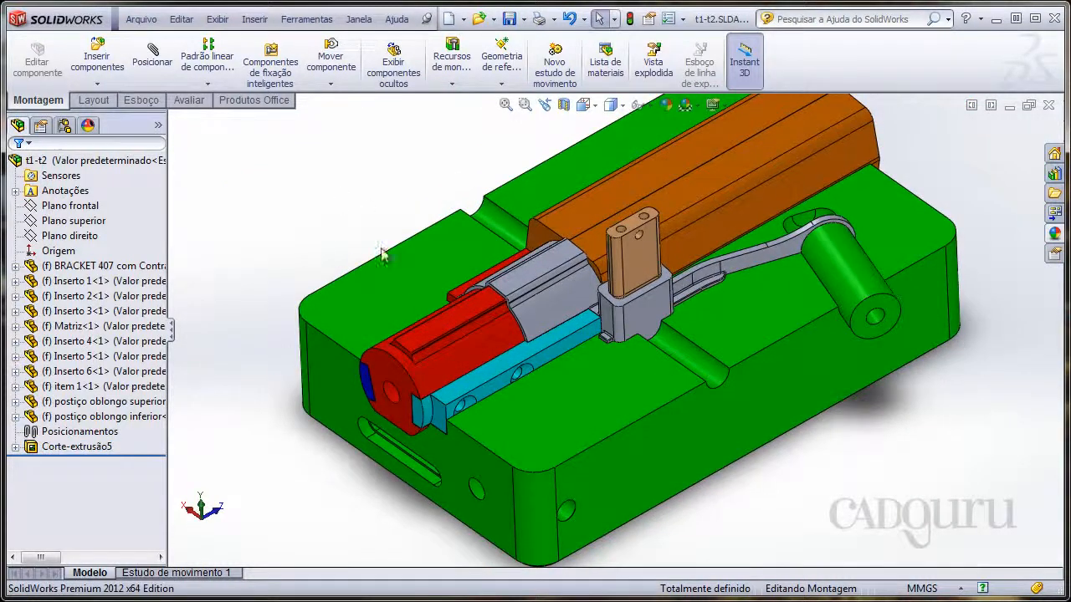
pyautogui.moveTo(500, 313); pyautogui.dragTo(519, 337, button='middle')
pyautogui.moveTo(599, 375); pyautogui.dragTo(492, 392, button='middle')
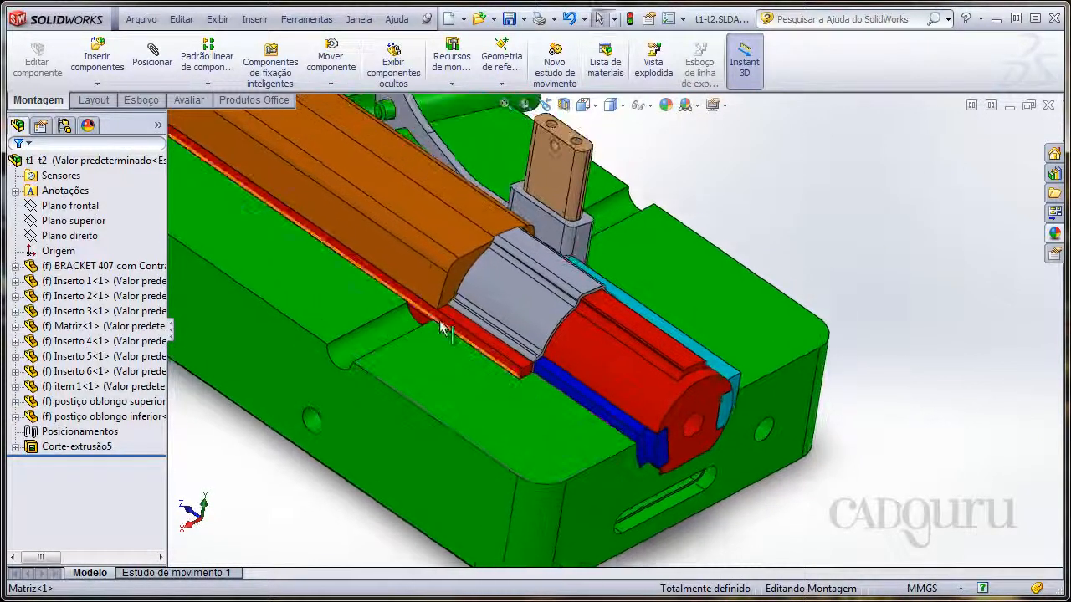
# Fit the whole assembly in view and show it in isometric orientation.
pyautogui.press('f')
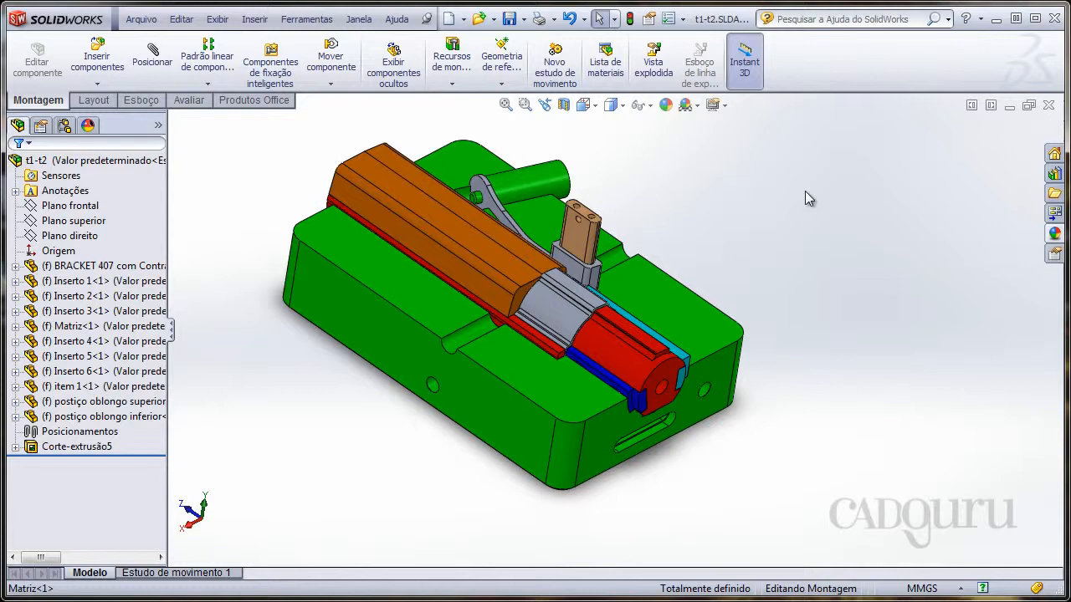
pyautogui.hotkey('ctrl', '7')
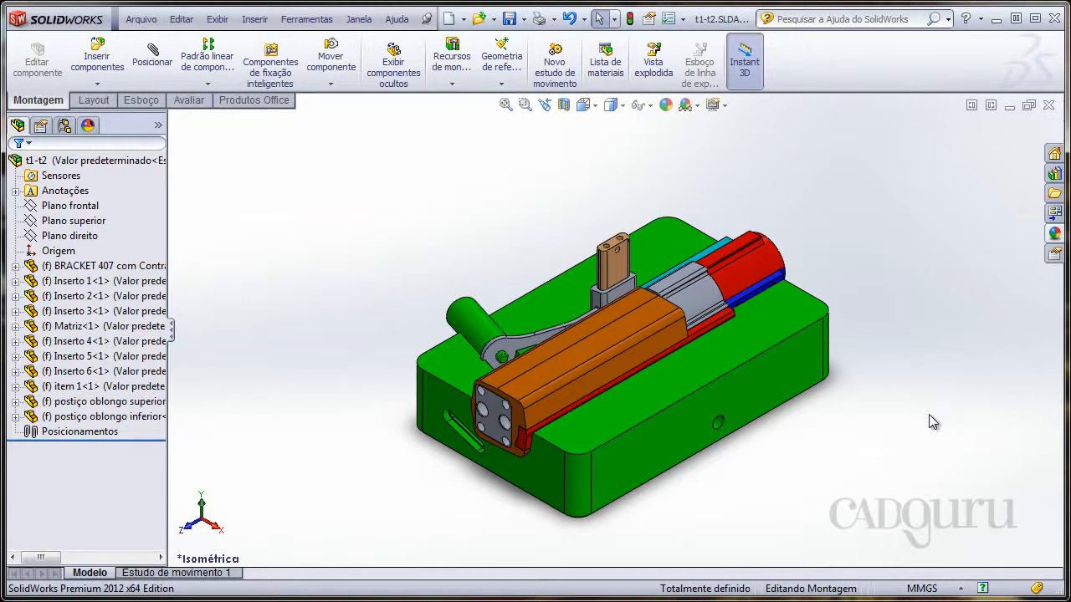
pyautogui.moveTo(813, 305); pyautogui.dragTo(800, 297, button='middle')
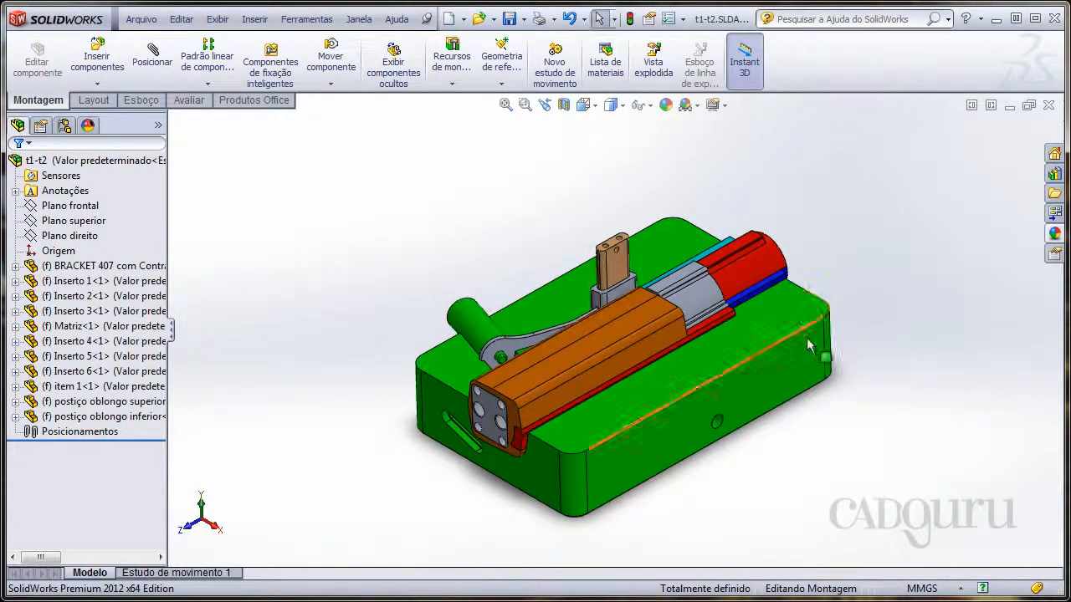
pyautogui.moveTo(756, 322); pyautogui.dragTo(774, 332, button='middle')
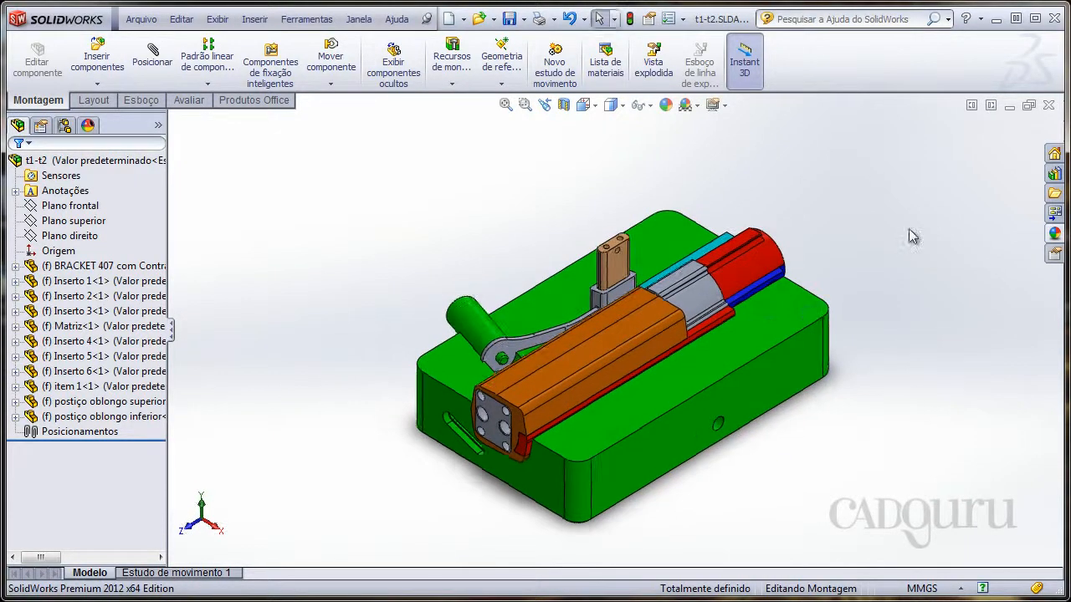